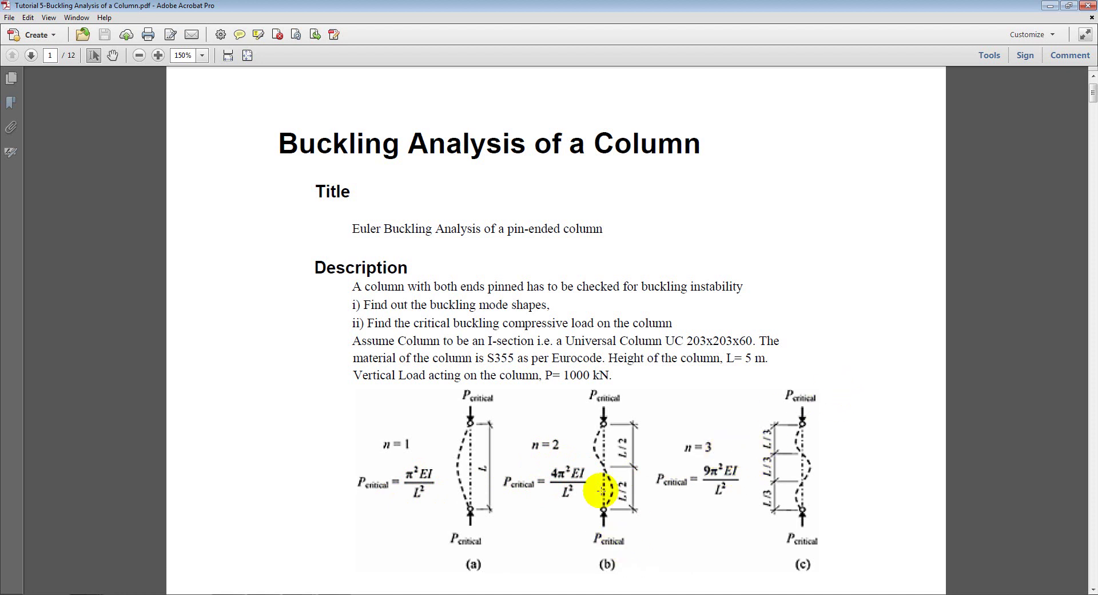
Switch from the column buckling tutorial PDF to midas Civil 2013.
{"action": "key", "text": "alt+Tab"}
{"action": "key", "text": "Tab"}
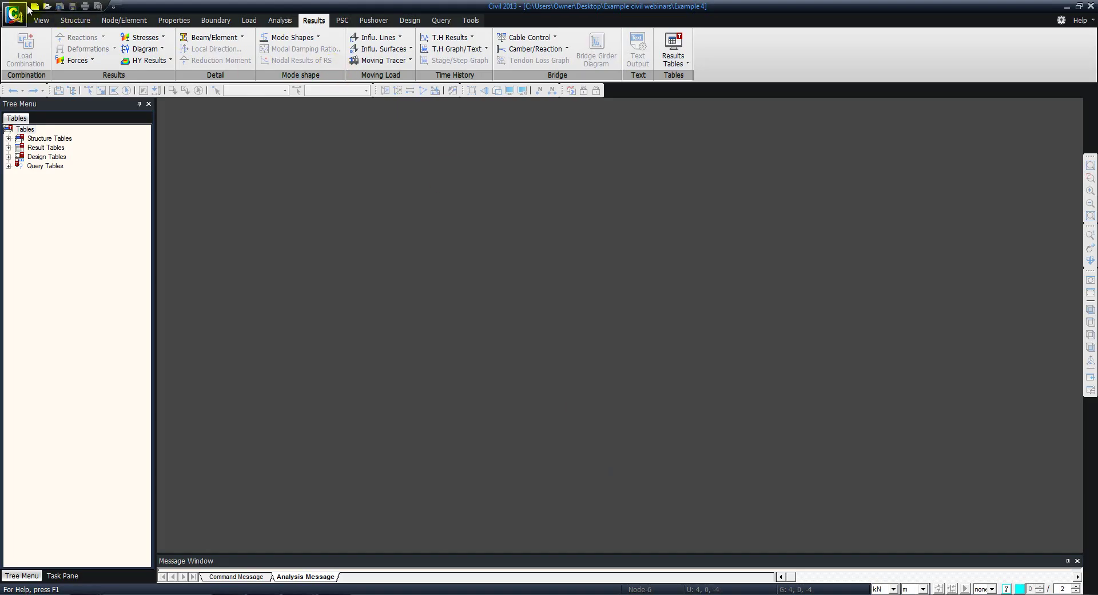
Create a new empty project and define it as a 2-D X-Z plane structure.
{"action": "left_click", "coordinate": [14, 12]}
{"action": "left_click", "coordinate": [24, 40]}
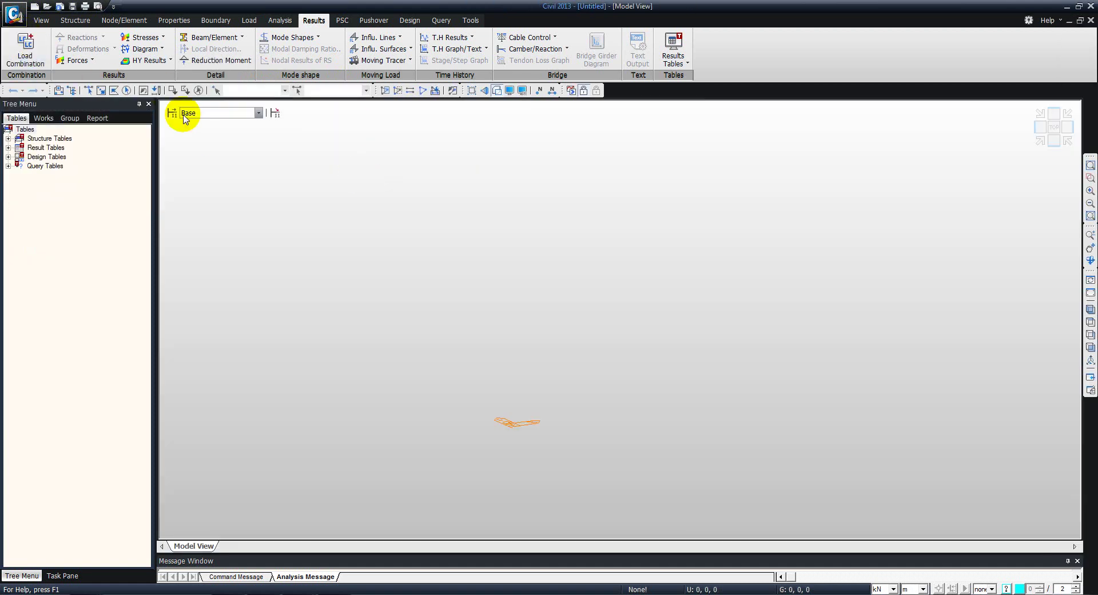
{"action": "left_click", "coordinate": [84, 22]}
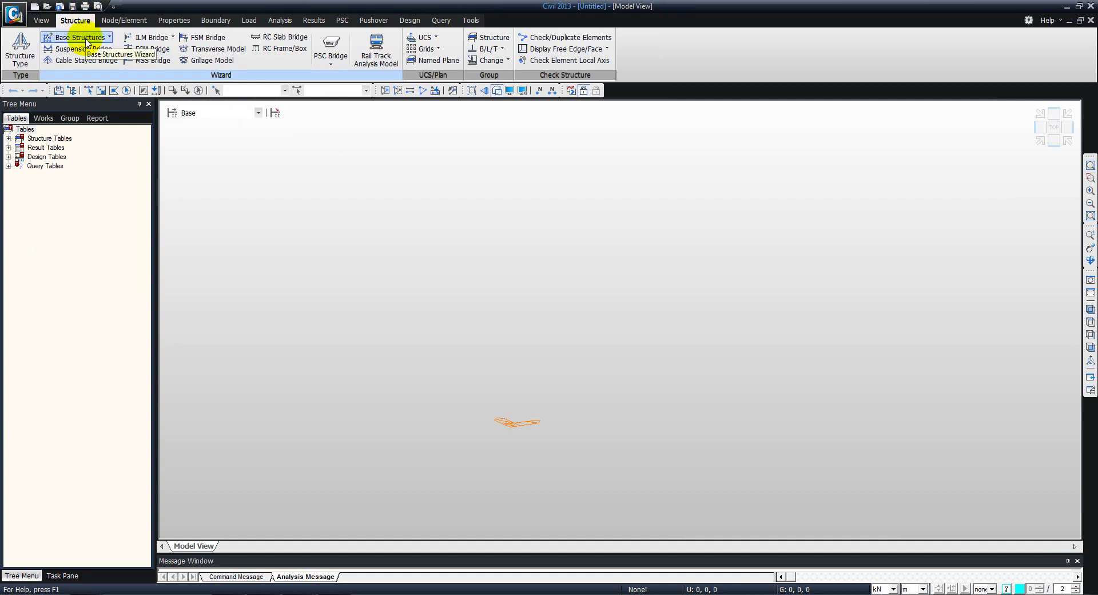
{"action": "left_click", "coordinate": [26, 56]}
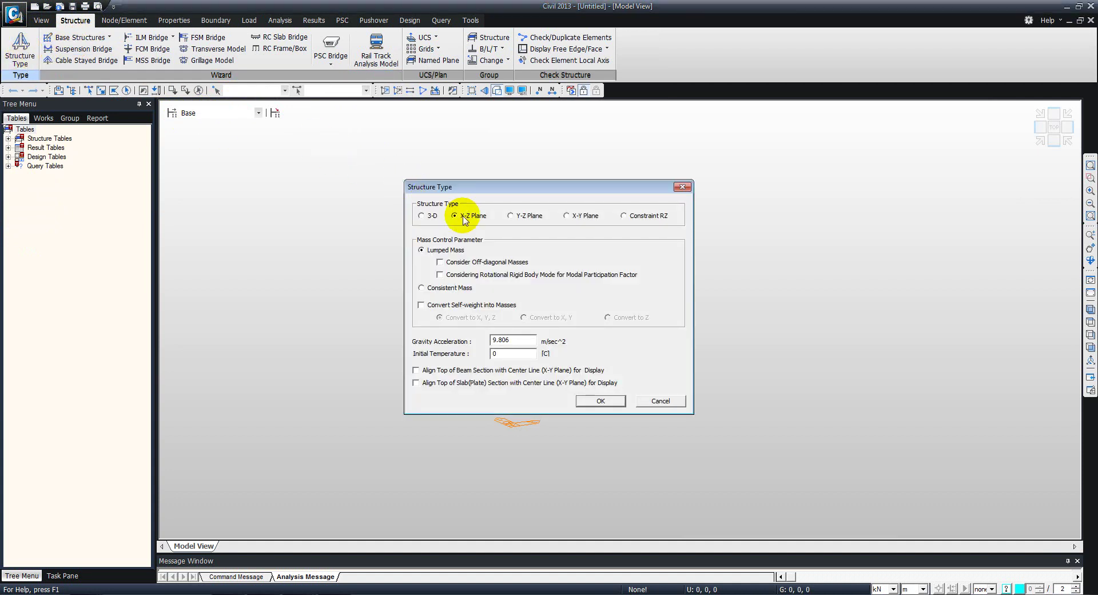
{"action": "left_click", "coordinate": [608, 411]}
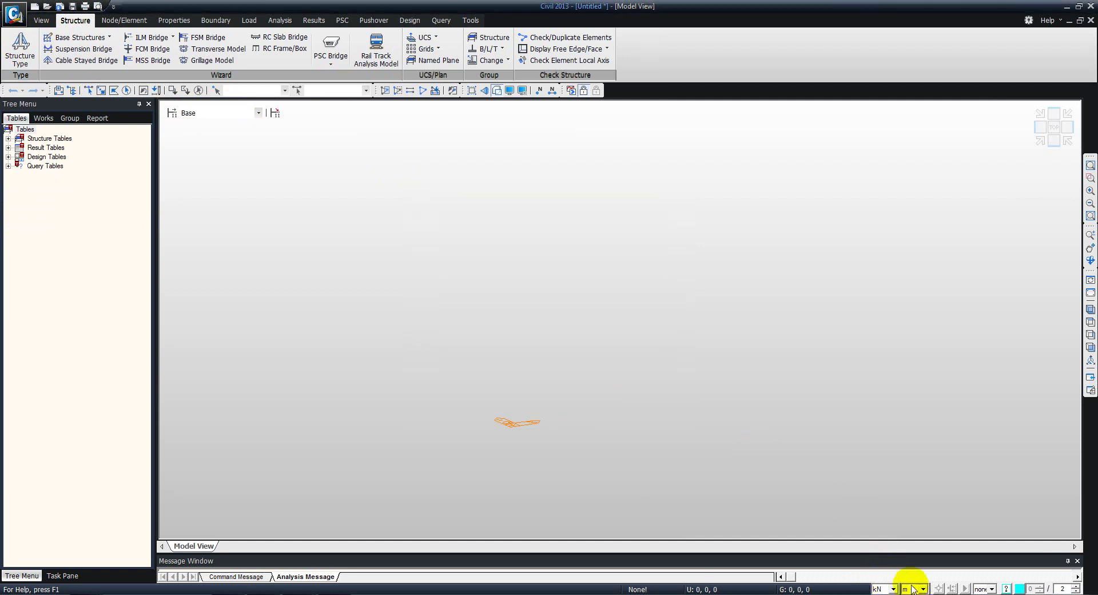
Generate a column with the Column wizard: distance 0.5, repeat 10, material 1, section 1.
{"action": "left_click", "coordinate": [89, 37]}
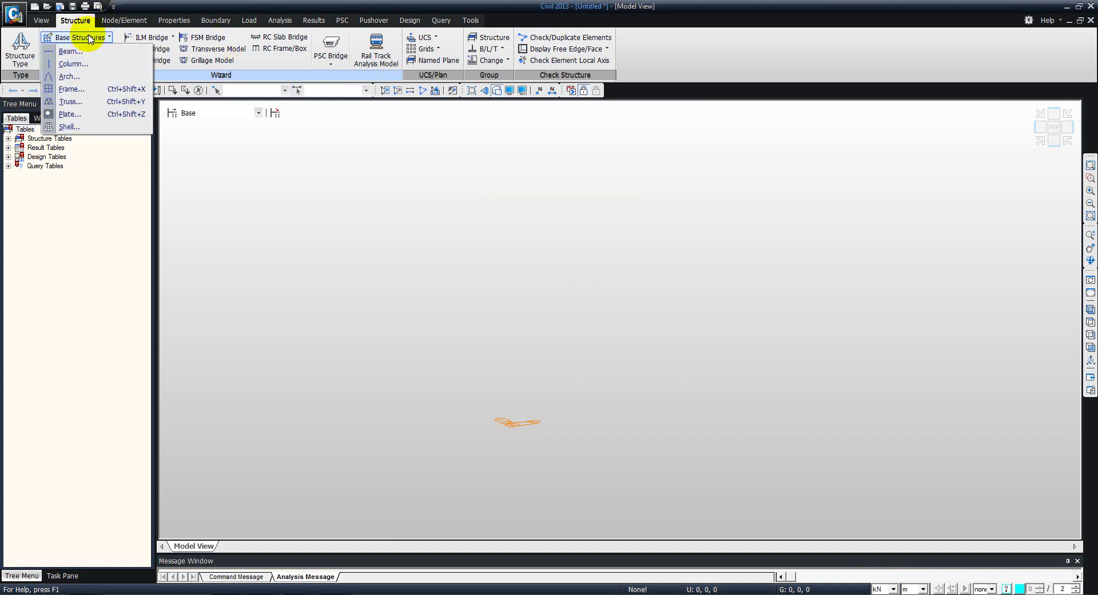
{"action": "left_click", "coordinate": [90, 65]}
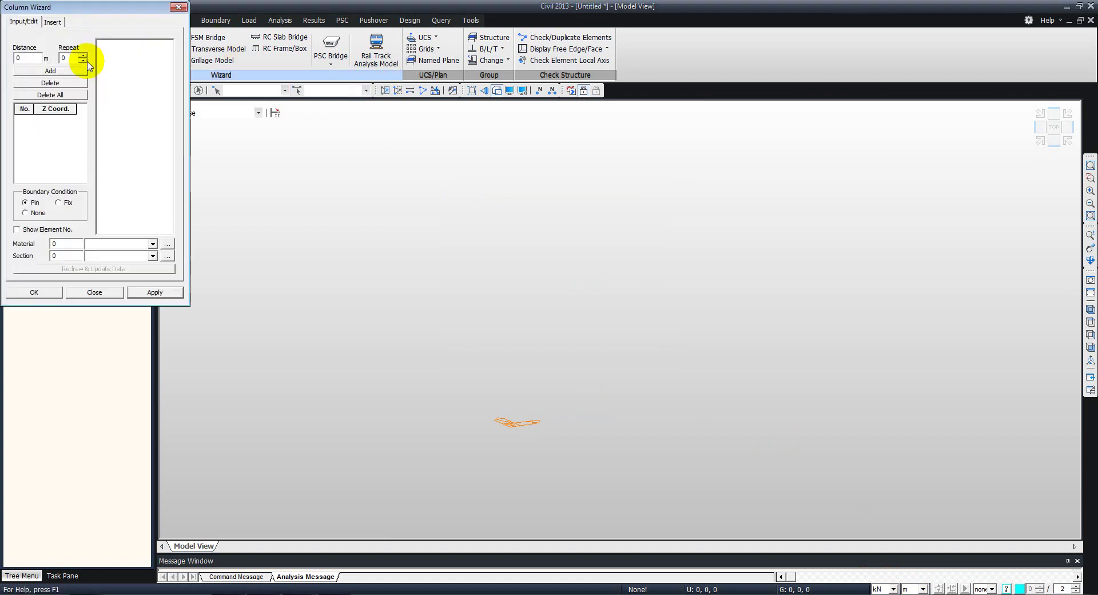
{"action": "left_click_drag", "start_coordinate": [90, 24], "coordinate": [334, 93]}
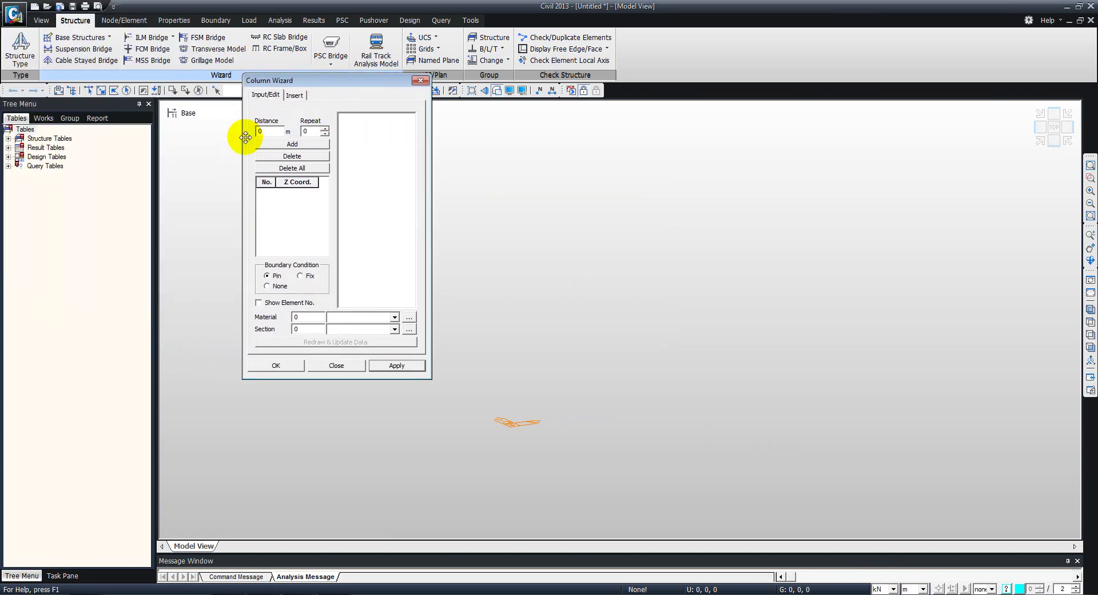
{"action": "double_click", "coordinate": [279, 131]}
{"action": "type", "text": "."}
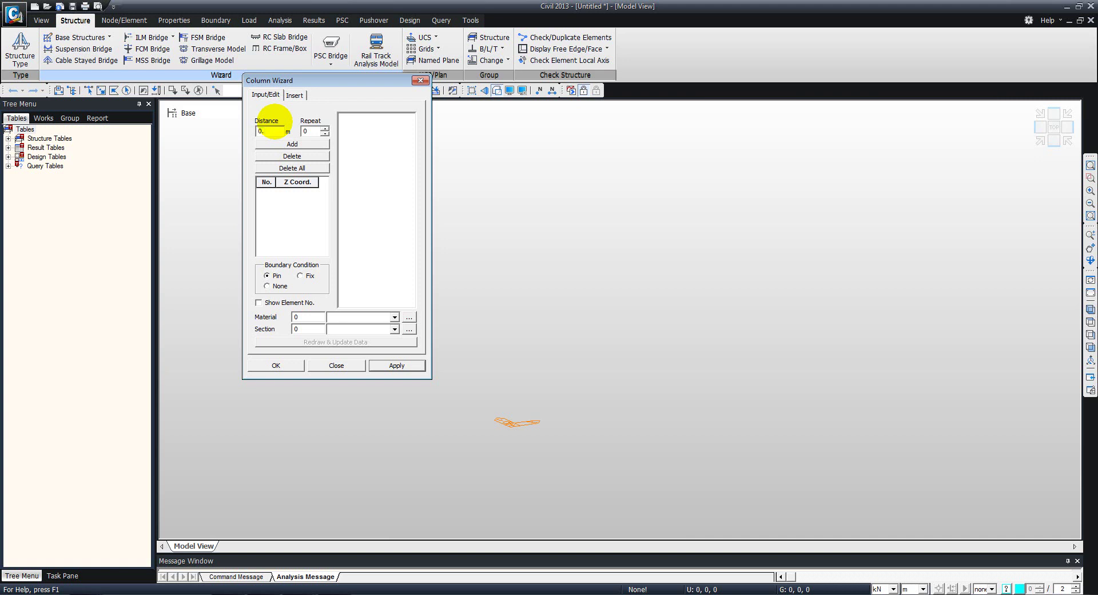
{"action": "type", "text": "5"}
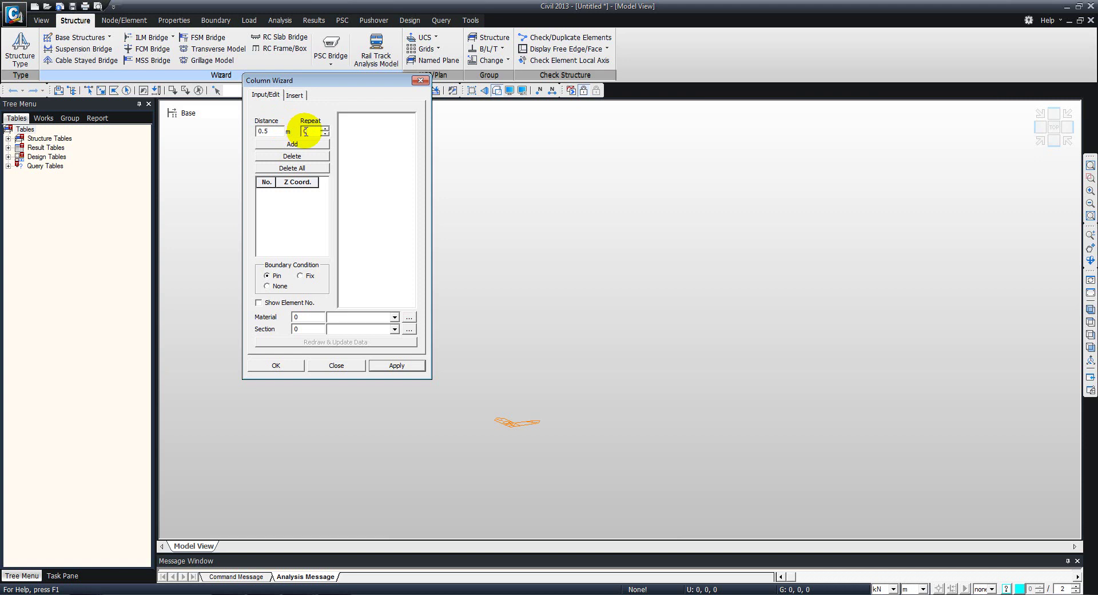
{"action": "double_click", "coordinate": [305, 131]}
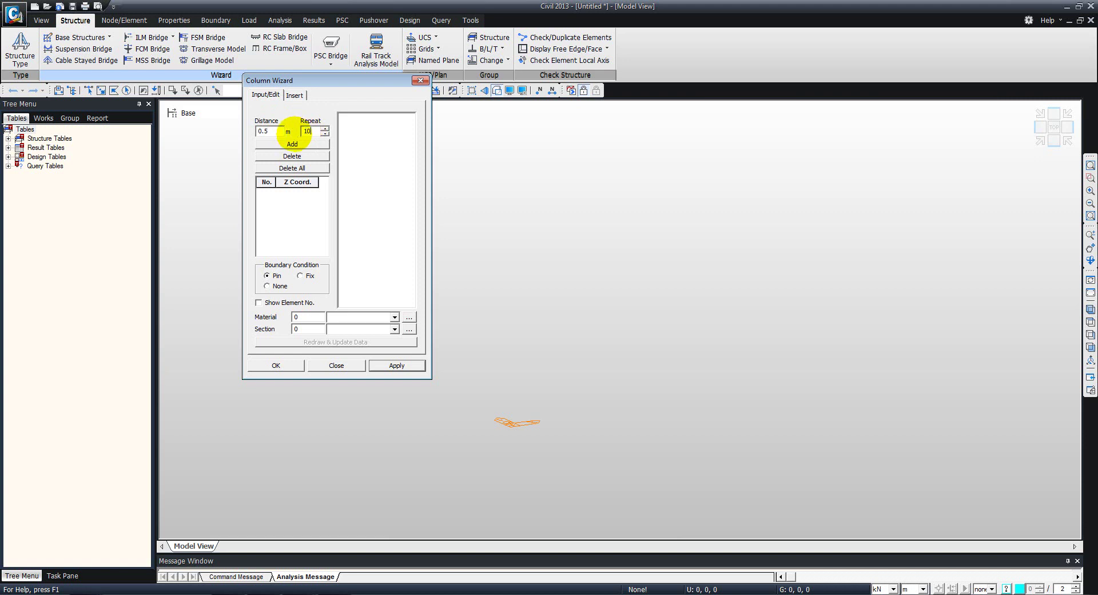
{"action": "left_click", "coordinate": [297, 146]}
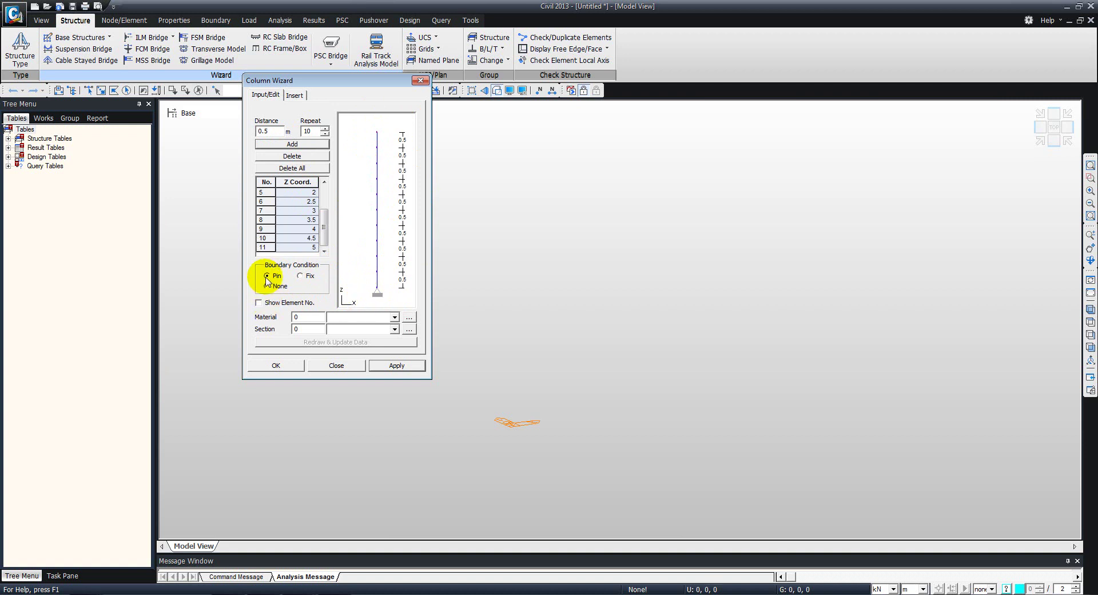
{"action": "double_click", "coordinate": [315, 317]}
{"action": "double_click", "coordinate": [311, 330]}
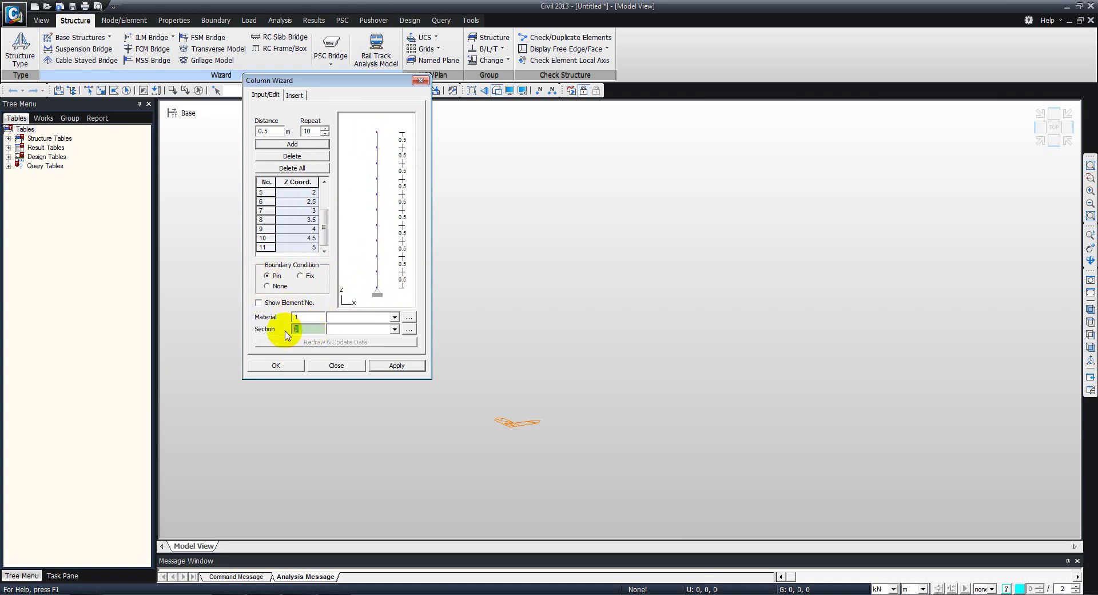
{"action": "type", "text": "1"}
{"action": "left_click", "coordinate": [277, 366]}
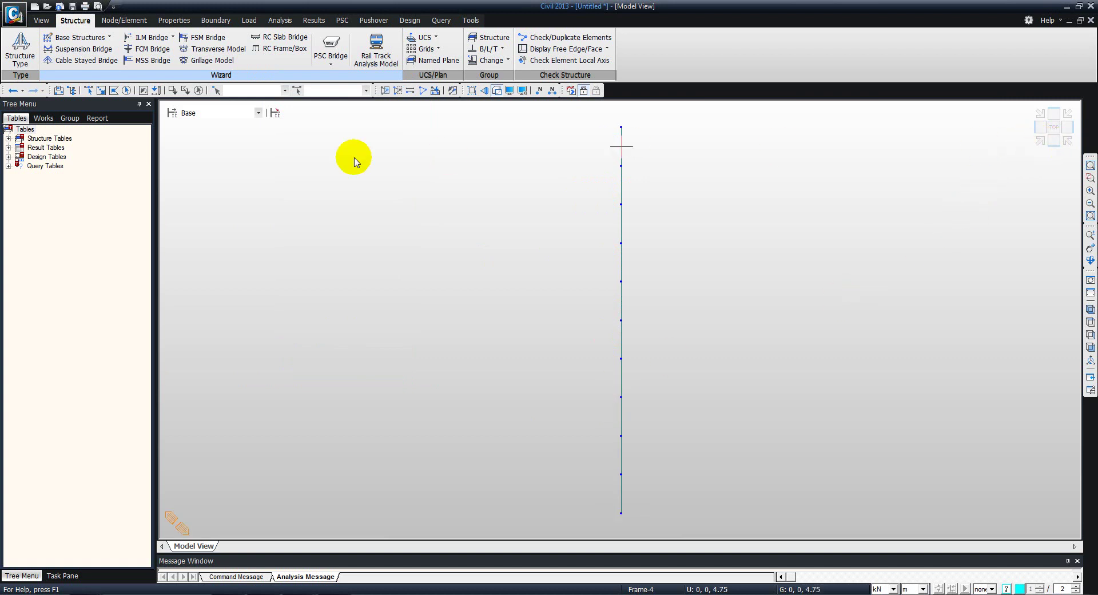
Display the existing Type 1 base support from the Works tree.
{"action": "left_click", "coordinate": [43, 118]}
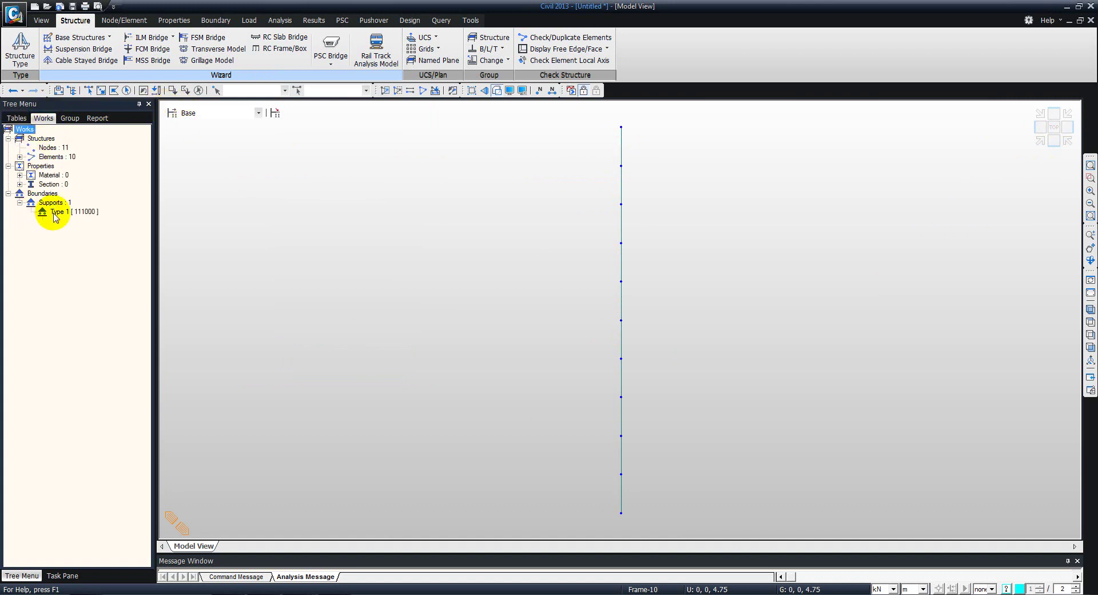
{"action": "right_click", "coordinate": [54, 213]}
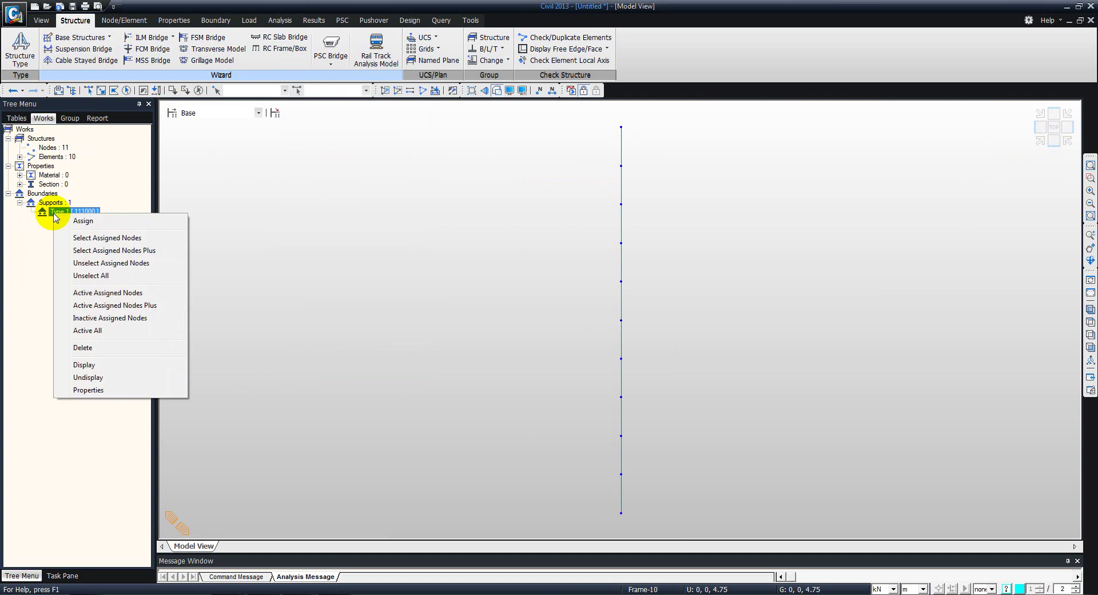
{"action": "left_click", "coordinate": [84, 364]}
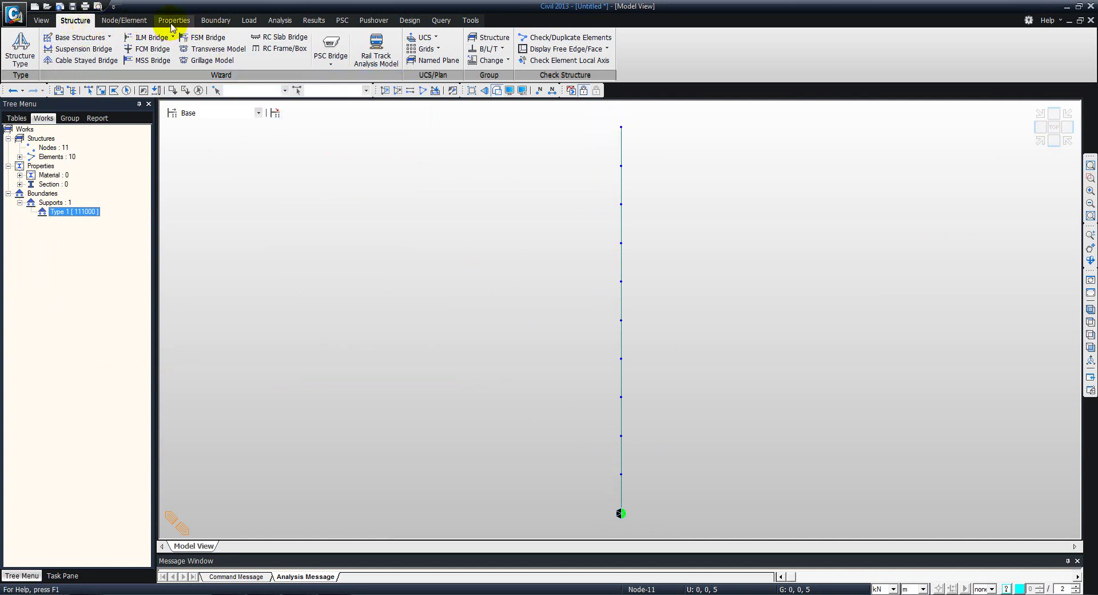
Add a Dx-only support at top node 11 of the column.
{"action": "left_click", "coordinate": [201, 22]}
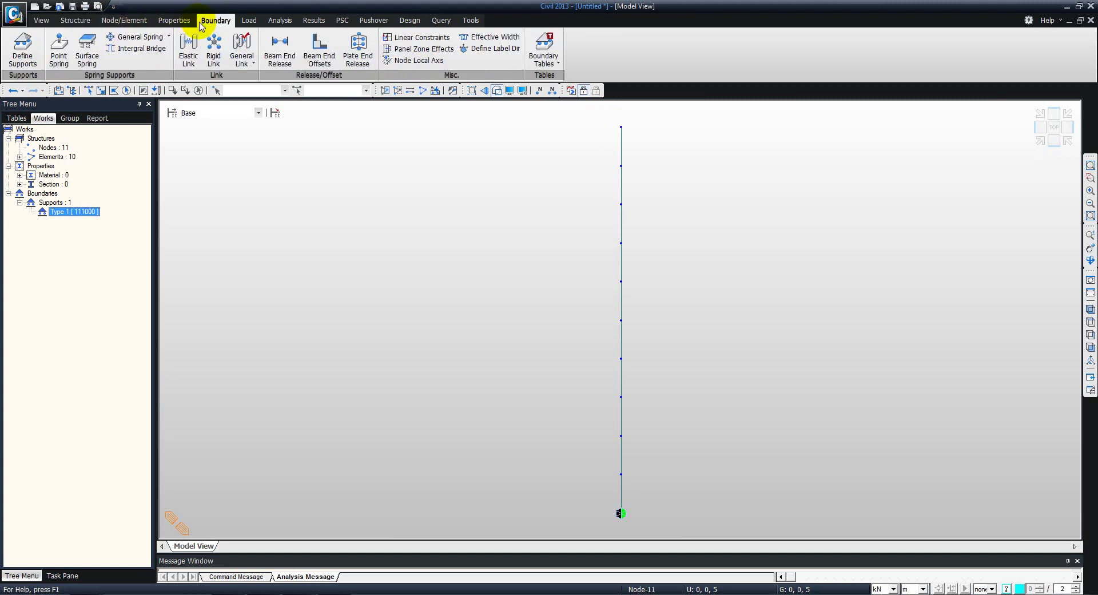
{"action": "left_click", "coordinate": [23, 45]}
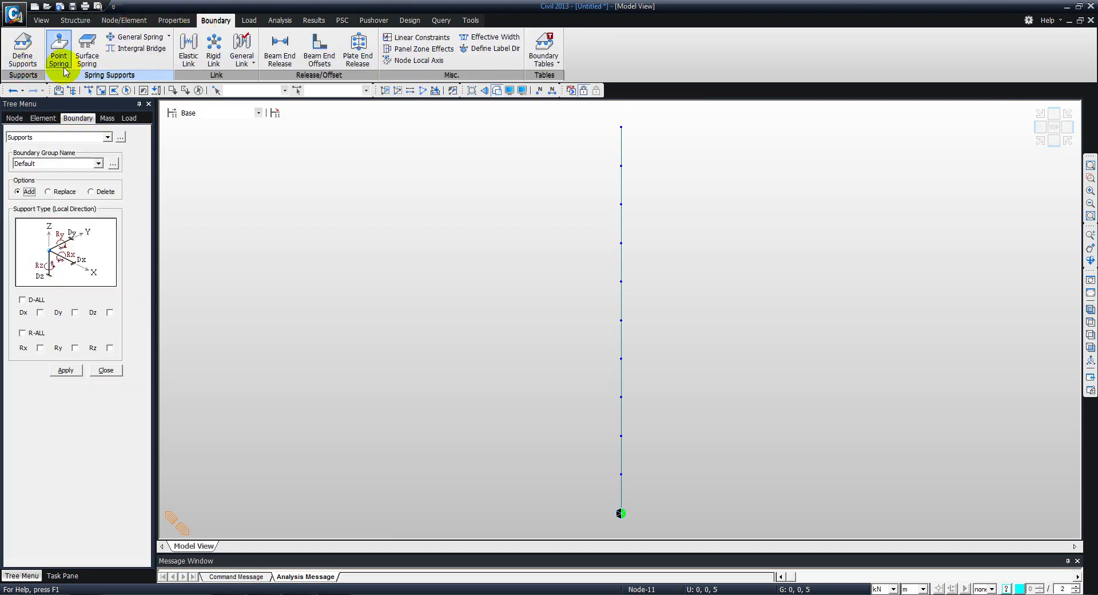
{"action": "left_click", "coordinate": [622, 125]}
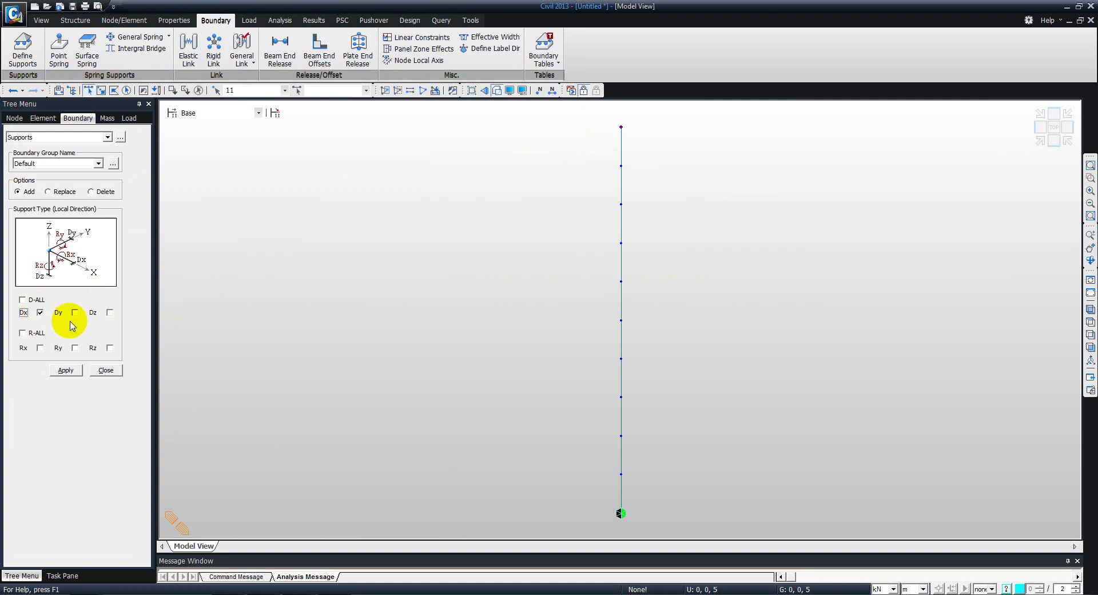
{"action": "left_click", "coordinate": [622, 129]}
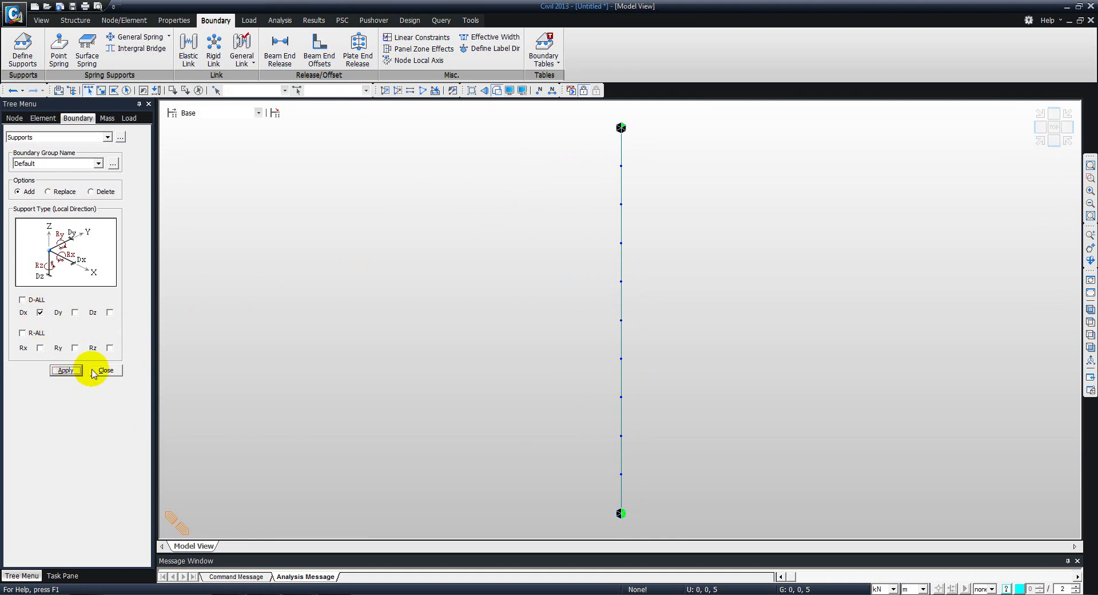
{"action": "left_click", "coordinate": [107, 369]}
{"action": "left_click", "coordinate": [101, 90]}
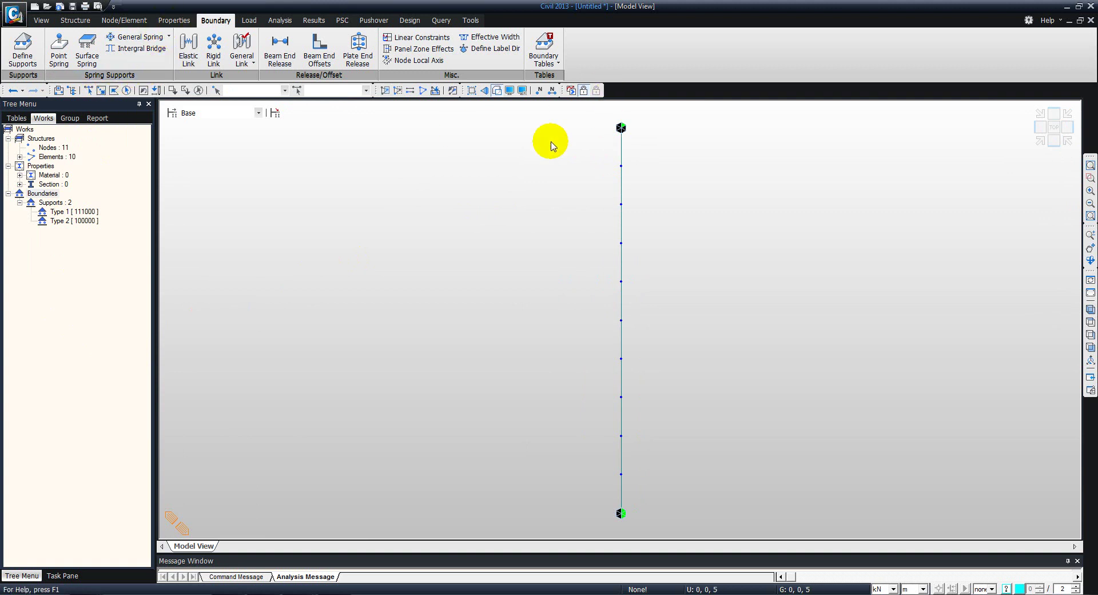
Add material 1 as S355 steel from the EN05(S) standard, named S355.
{"action": "left_click", "coordinate": [177, 22]}
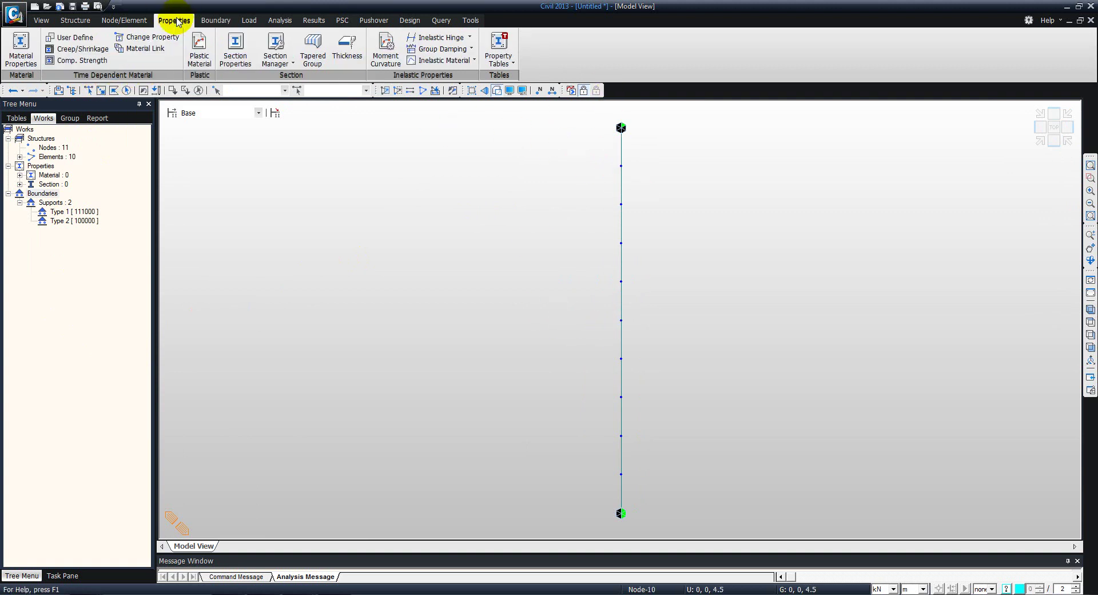
{"action": "left_click", "coordinate": [19, 42]}
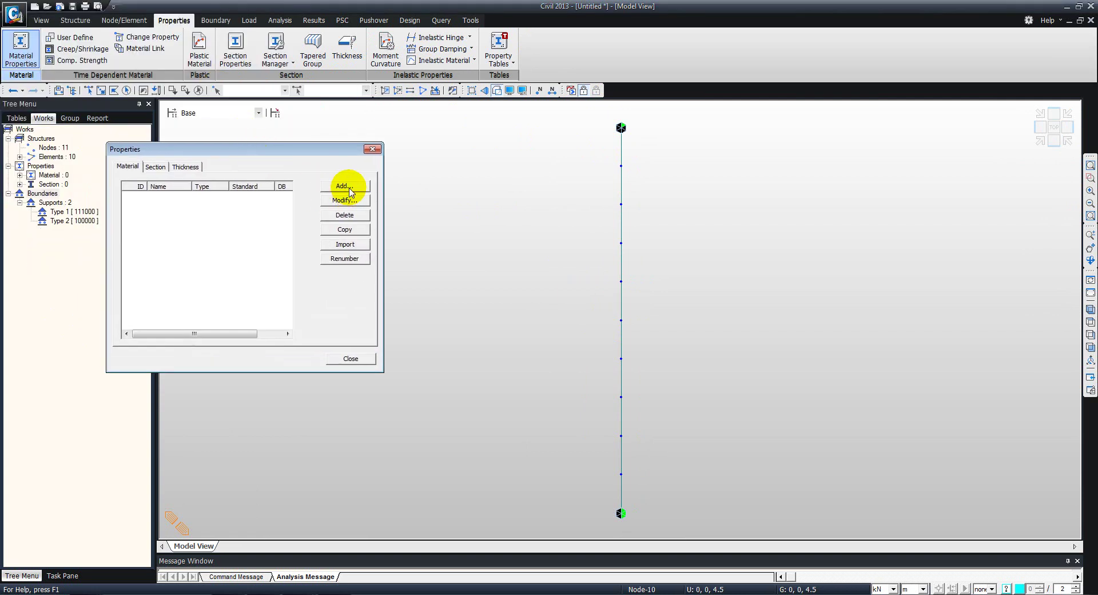
{"action": "left_click", "coordinate": [345, 186]}
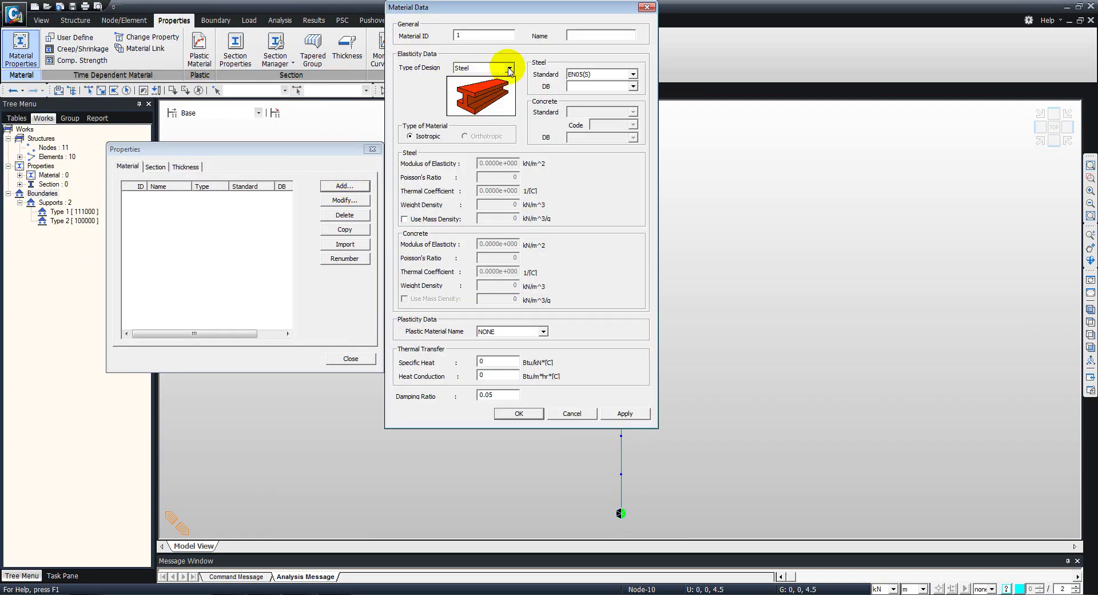
{"action": "left_click", "coordinate": [633, 86]}
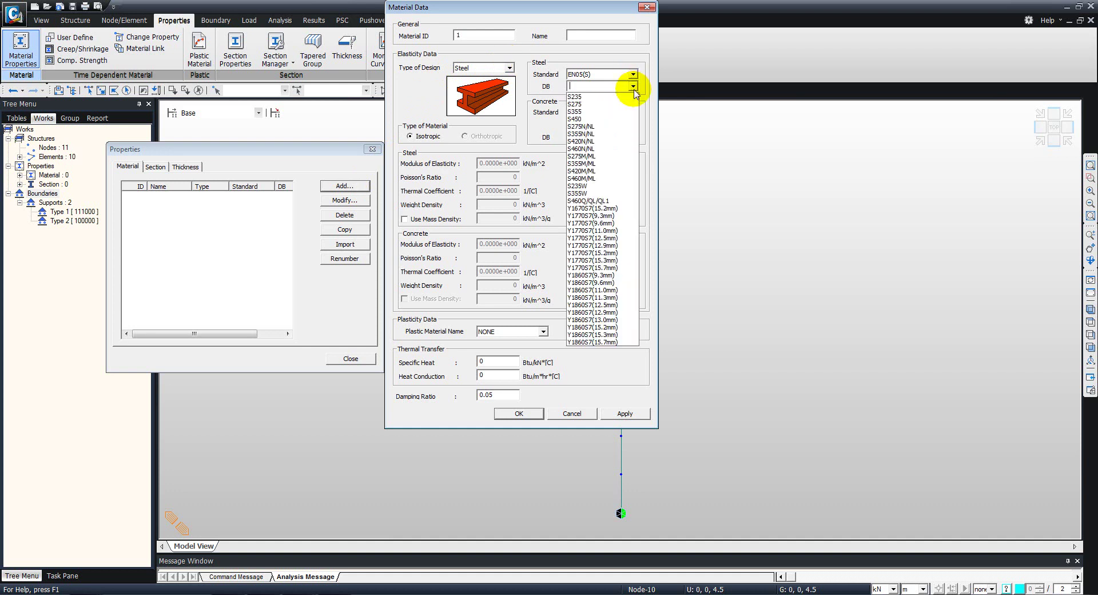
{"action": "left_click", "coordinate": [603, 112]}
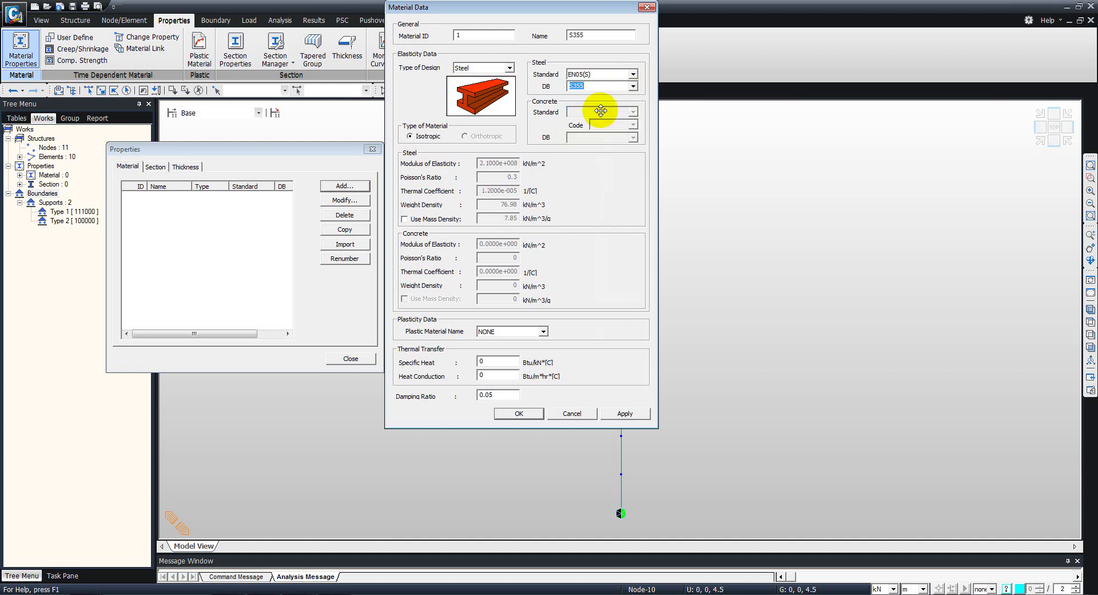
{"action": "double_click", "coordinate": [582, 37]}
{"action": "left_click_drag", "start_coordinate": [587, 37], "coordinate": [575, 37]}
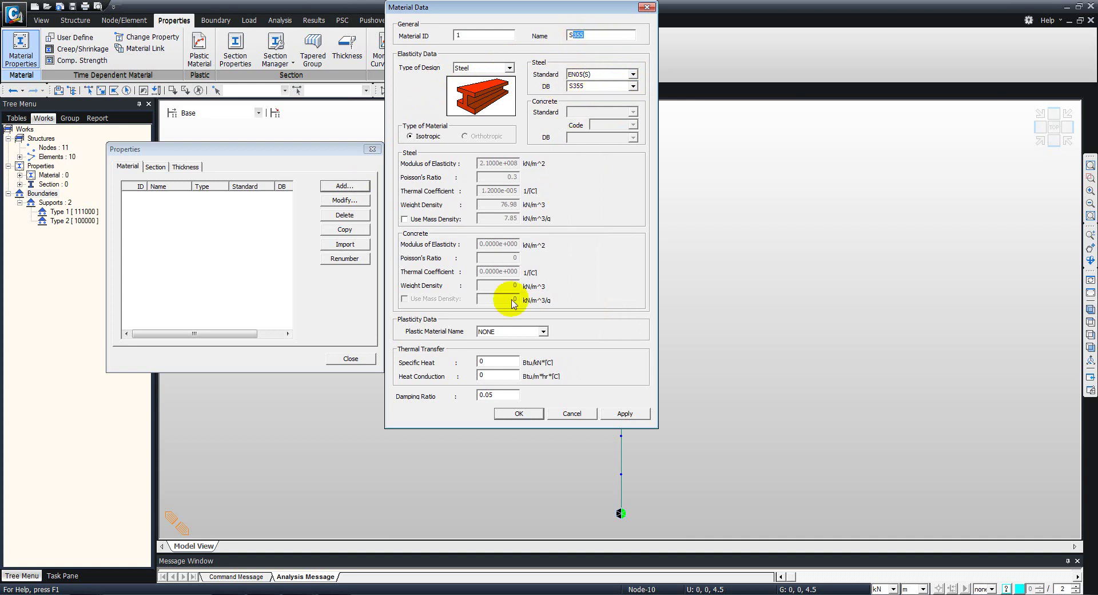
{"action": "left_click", "coordinate": [520, 416]}
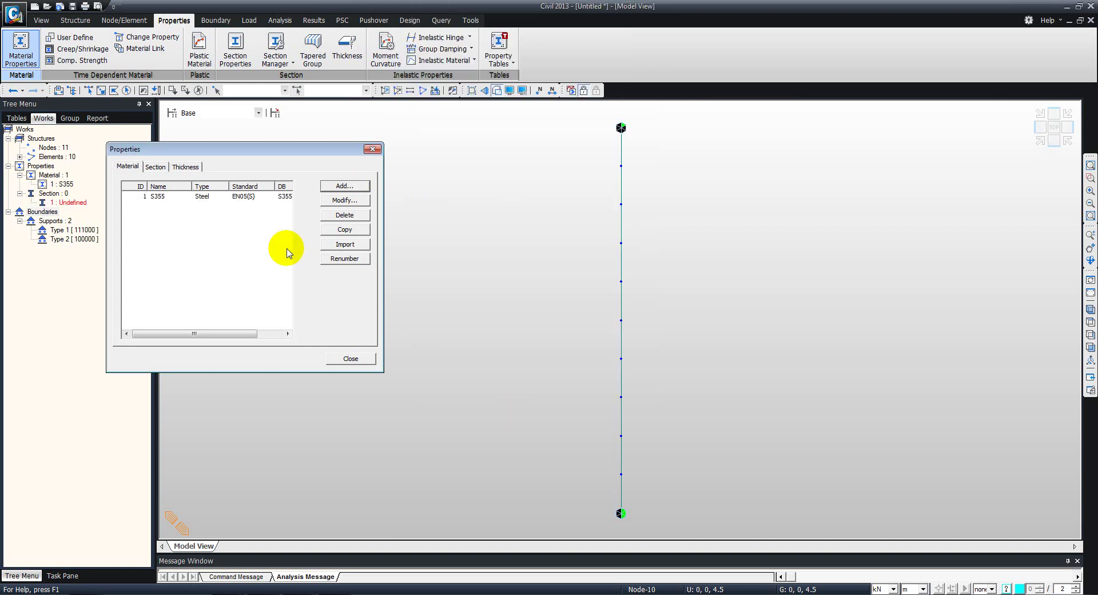
Define section 1 as UC 203x203x60 from the BS4-93 database.
{"action": "left_click", "coordinate": [342, 358]}
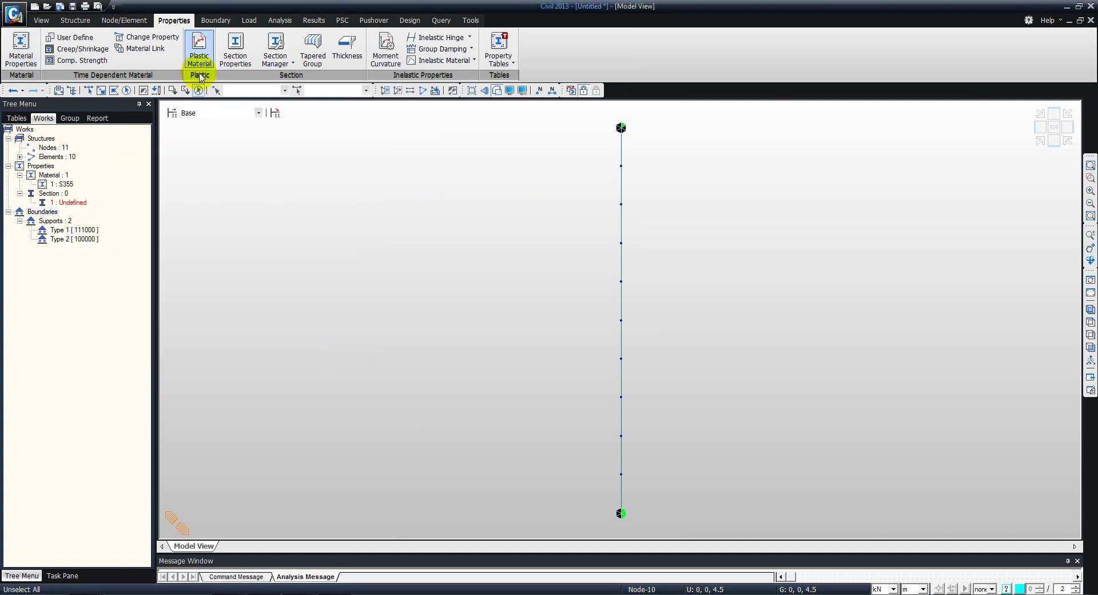
{"action": "left_click", "coordinate": [239, 43]}
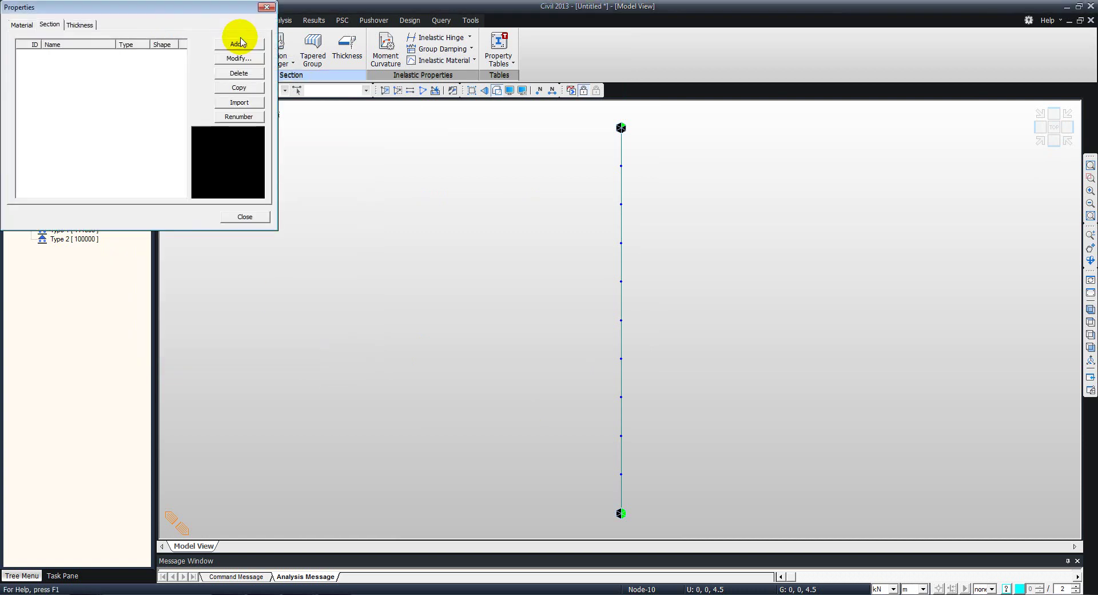
{"action": "left_click", "coordinate": [452, 146]}
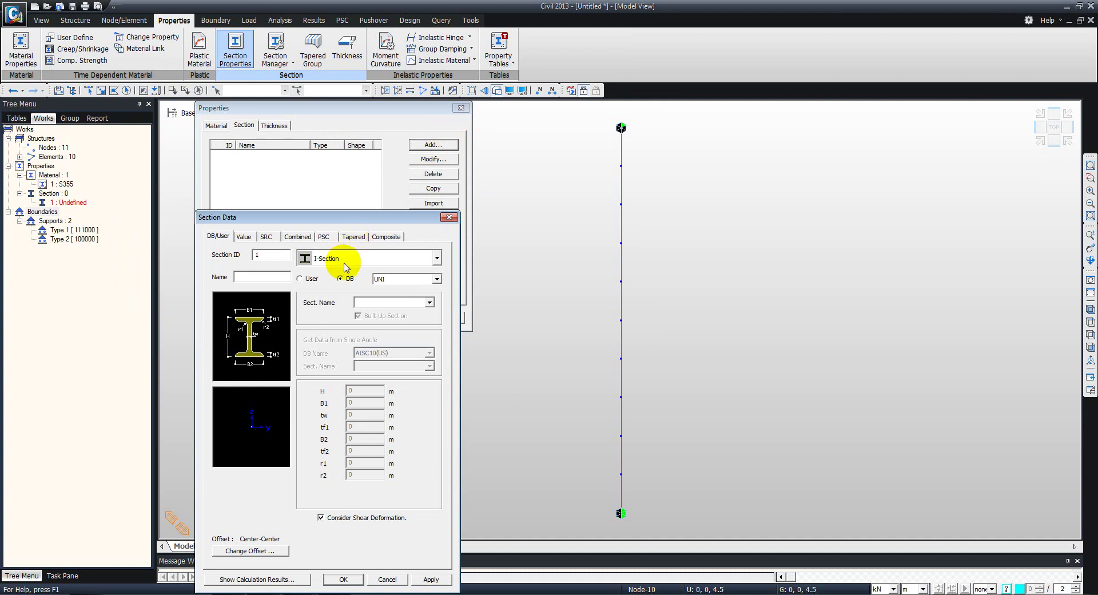
{"action": "left_click", "coordinate": [436, 279]}
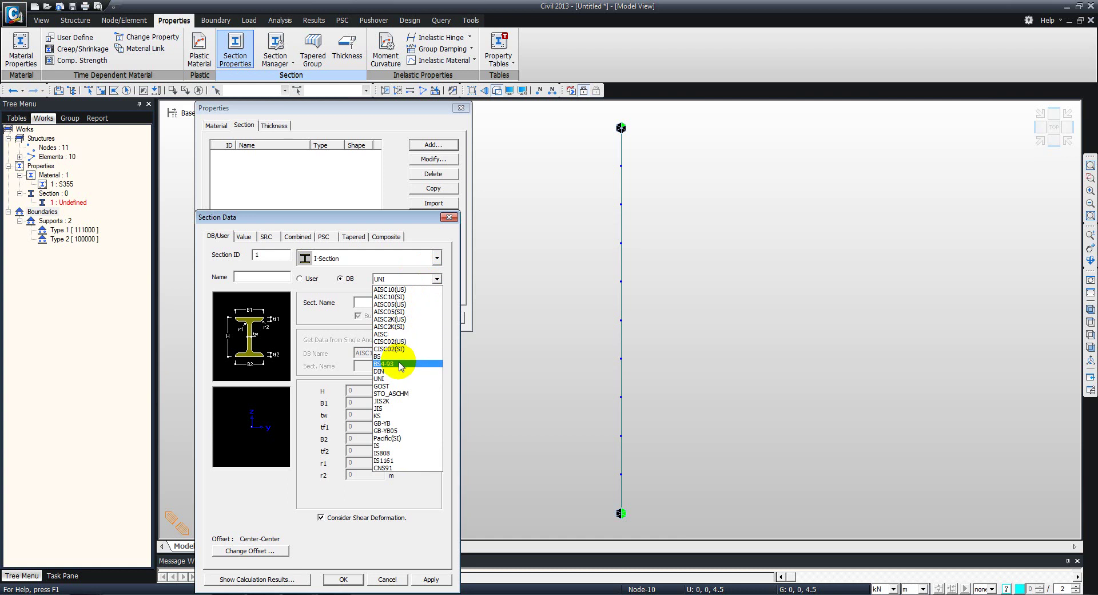
{"action": "left_click", "coordinate": [399, 365]}
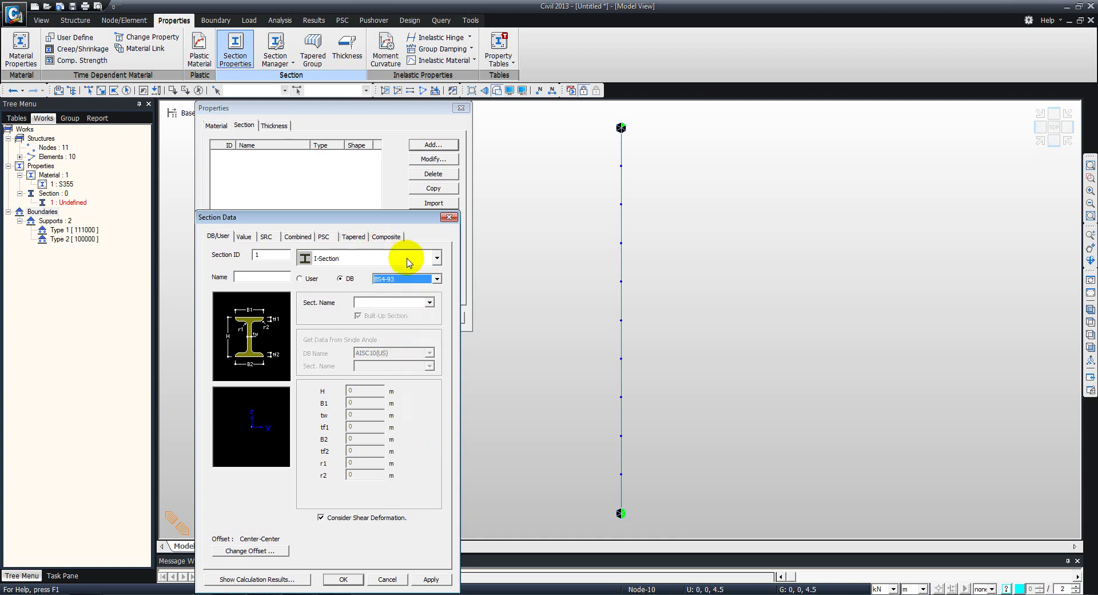
{"action": "left_click", "coordinate": [430, 303]}
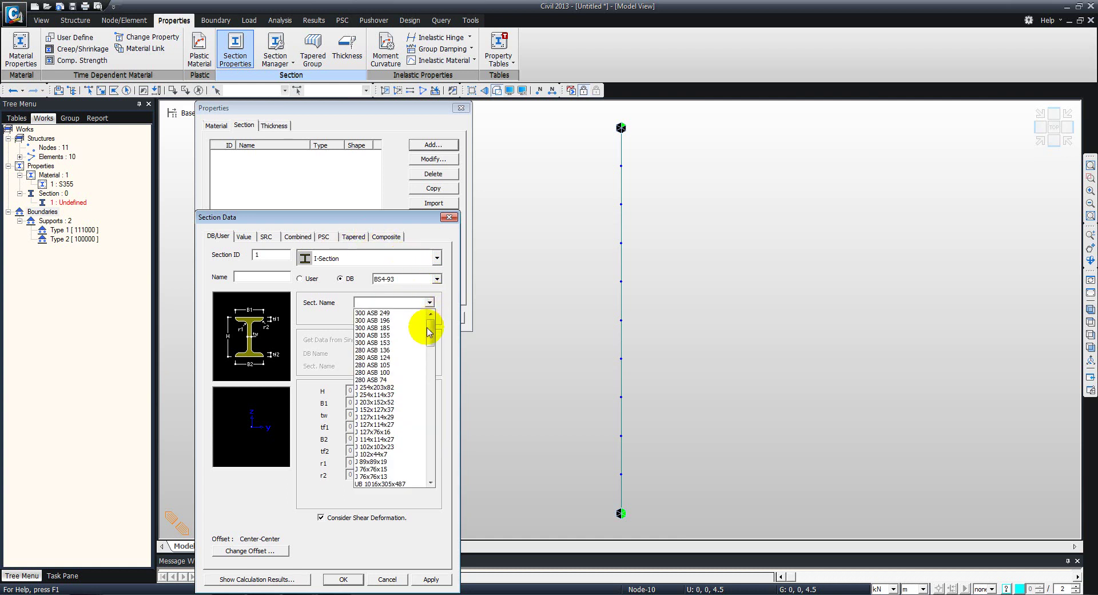
{"action": "left_click_drag", "start_coordinate": [428, 332], "coordinate": [425, 464]}
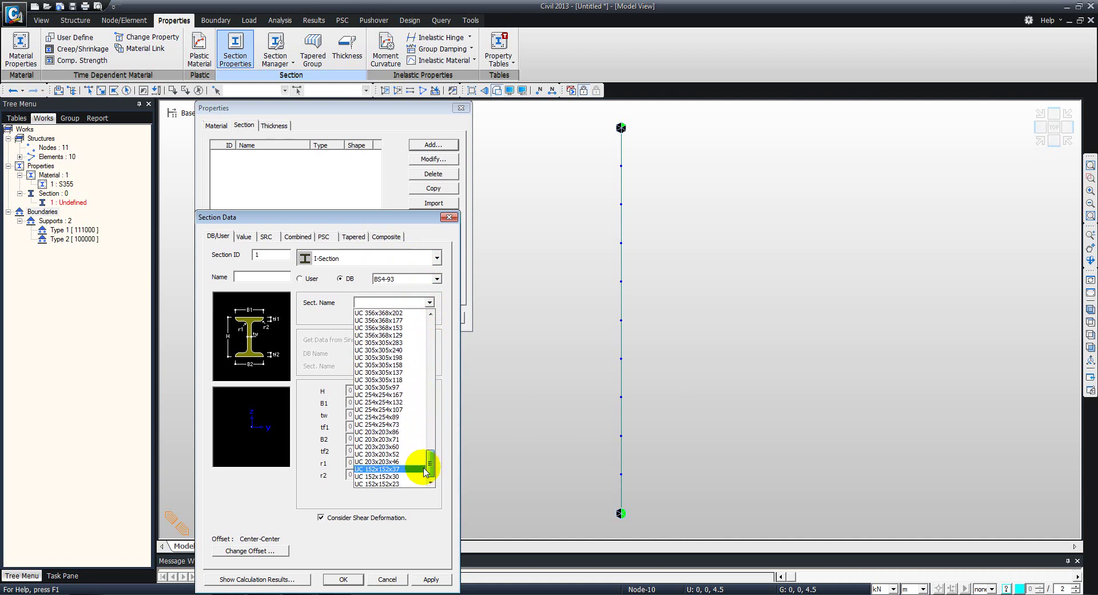
{"action": "left_click", "coordinate": [381, 448]}
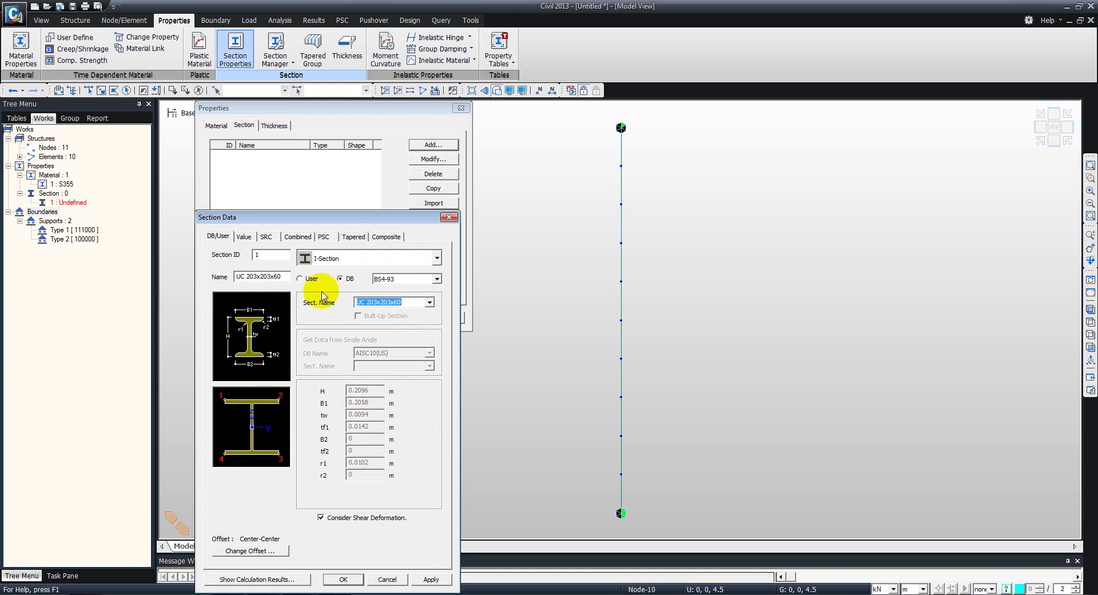
Review the section's calculated area and Iyy values, then confirm the section.
{"action": "left_click_drag", "start_coordinate": [319, 217], "coordinate": [320, 134]}
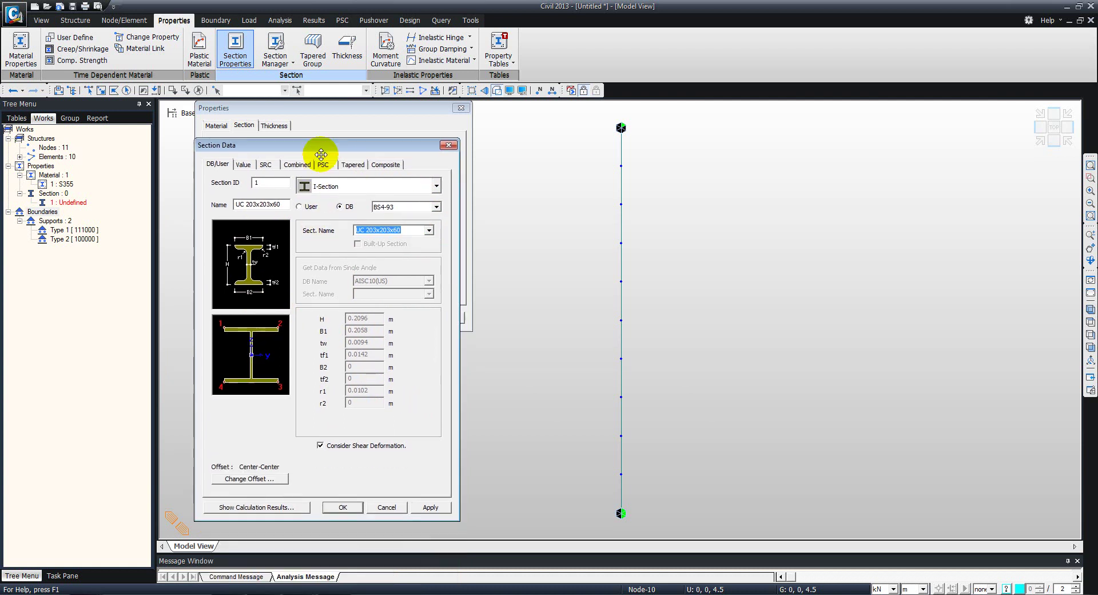
{"action": "left_click", "coordinate": [258, 495]}
{"action": "mouse_move", "coordinate": [325, 181]}
{"action": "left_mouse_down"}
{"action": "mouse_move", "coordinate": [595, 191]}
{"action": "mouse_move", "coordinate": [551, 172]}
{"action": "left_mouse_up"}
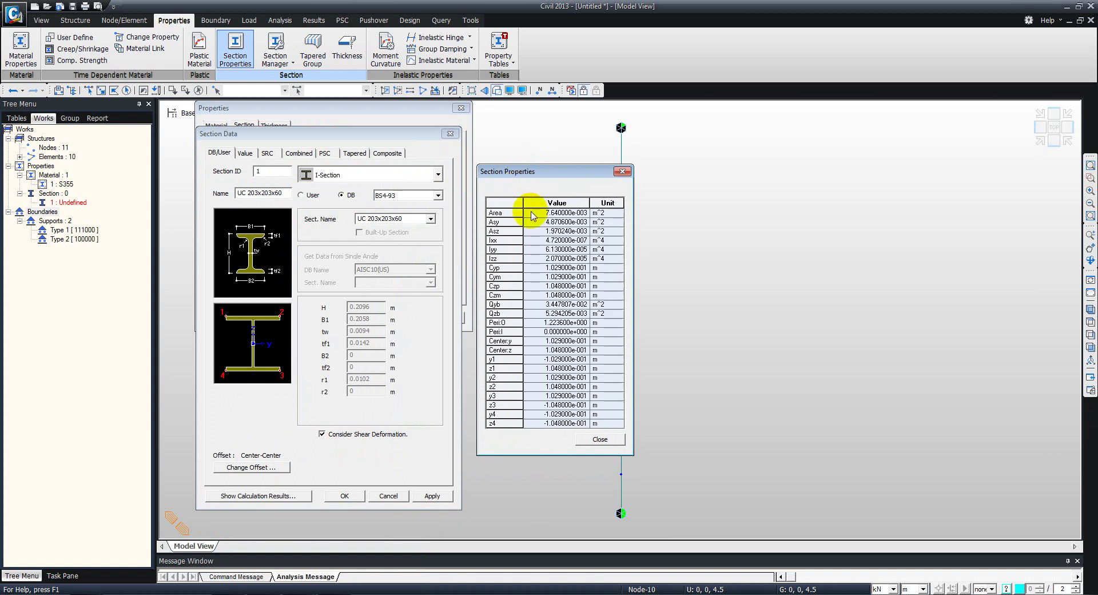
{"action": "left_click_drag", "start_coordinate": [532, 215], "coordinate": [532, 258]}
{"action": "left_click", "coordinate": [528, 254]}
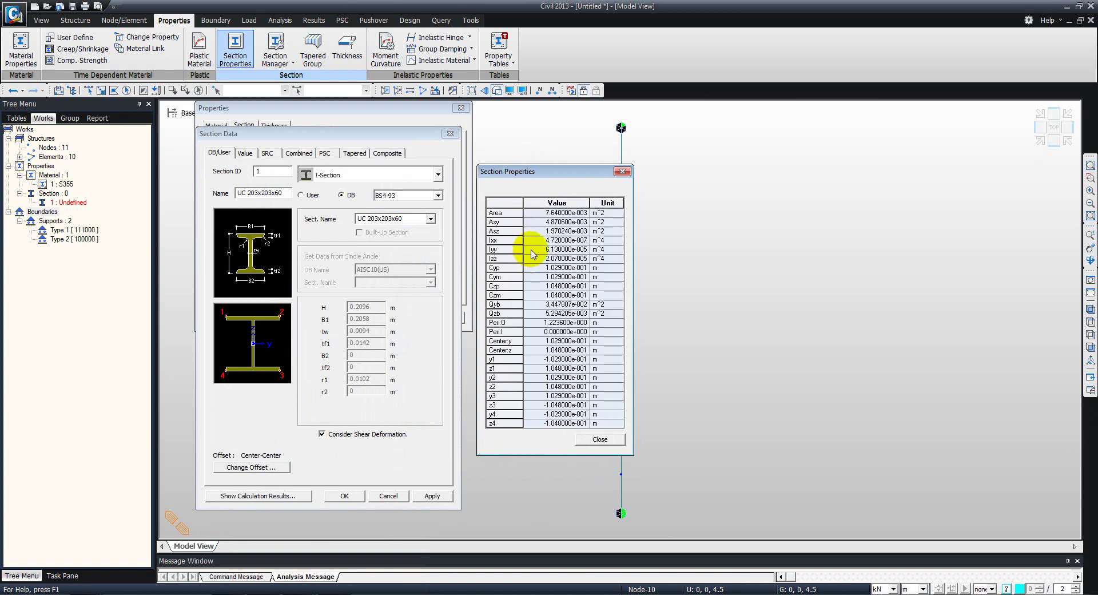
{"action": "left_click", "coordinate": [532, 254]}
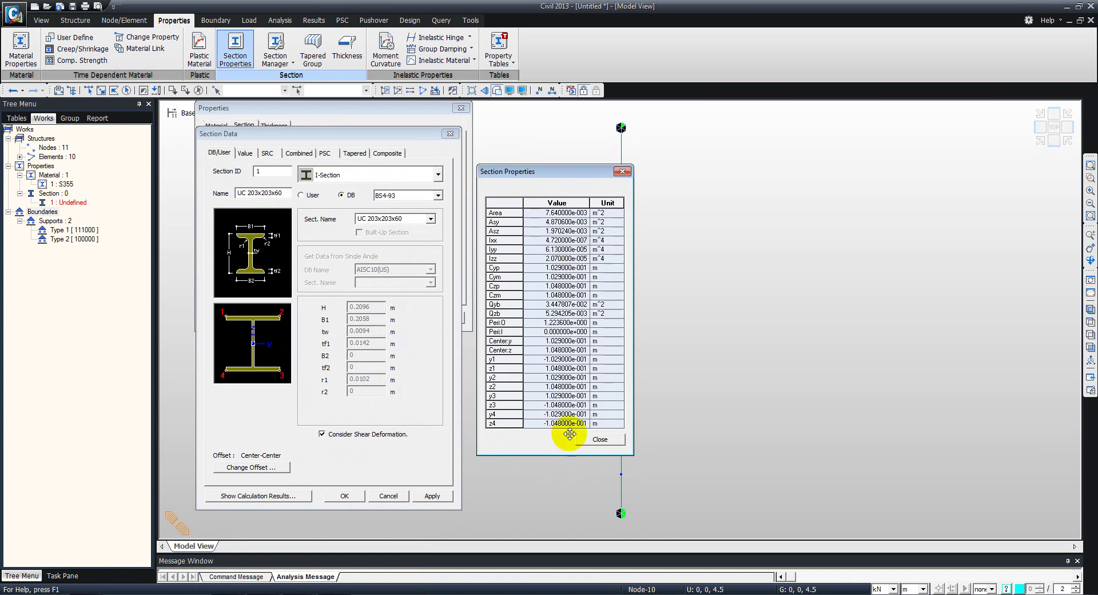
{"action": "left_click", "coordinate": [592, 440]}
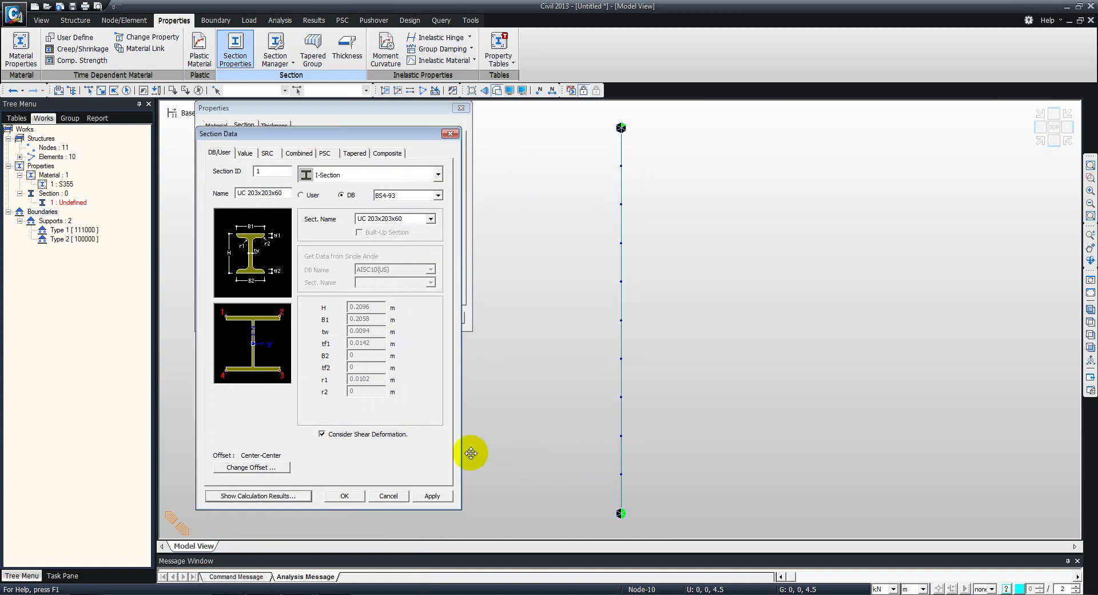
{"action": "left_click", "coordinate": [347, 497]}
Create static load case P of type User Defined Load (USER).
{"action": "left_click", "coordinate": [438, 320]}
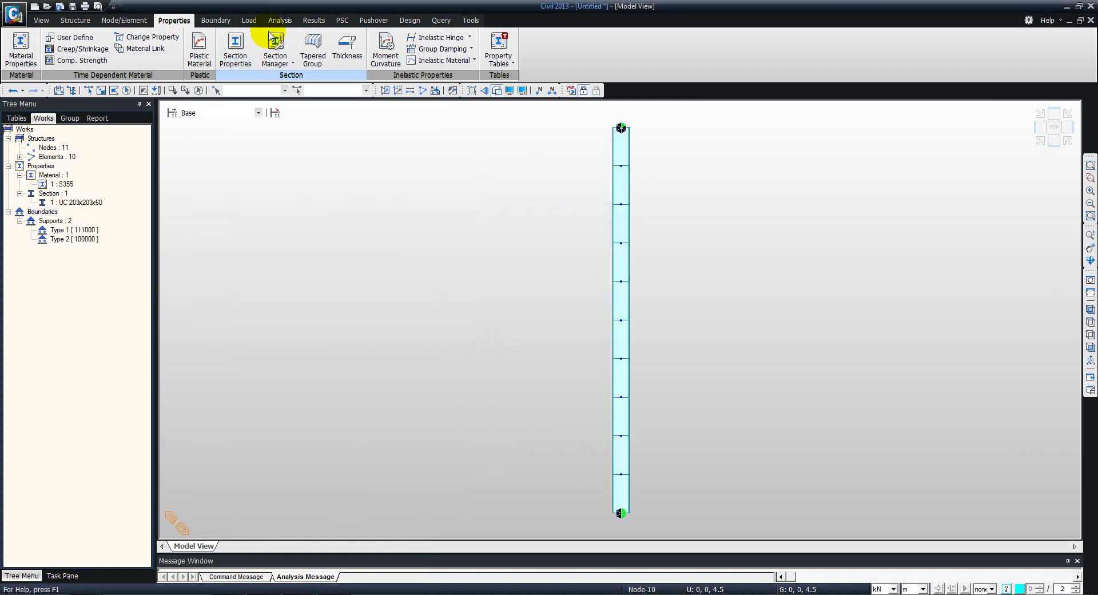
{"action": "left_click", "coordinate": [621, 129]}
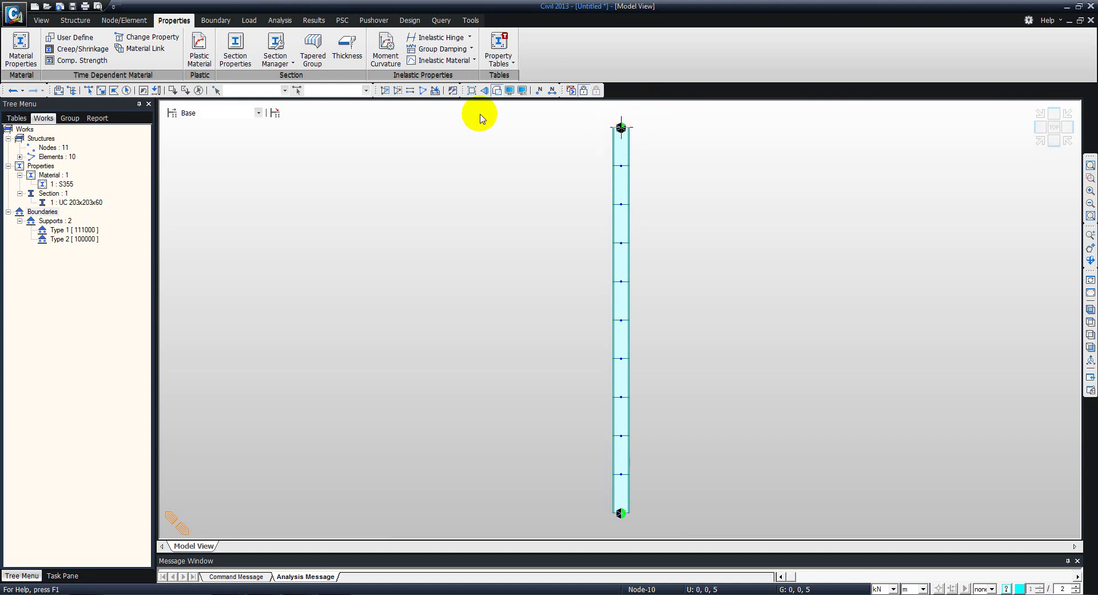
{"action": "left_click", "coordinate": [256, 25]}
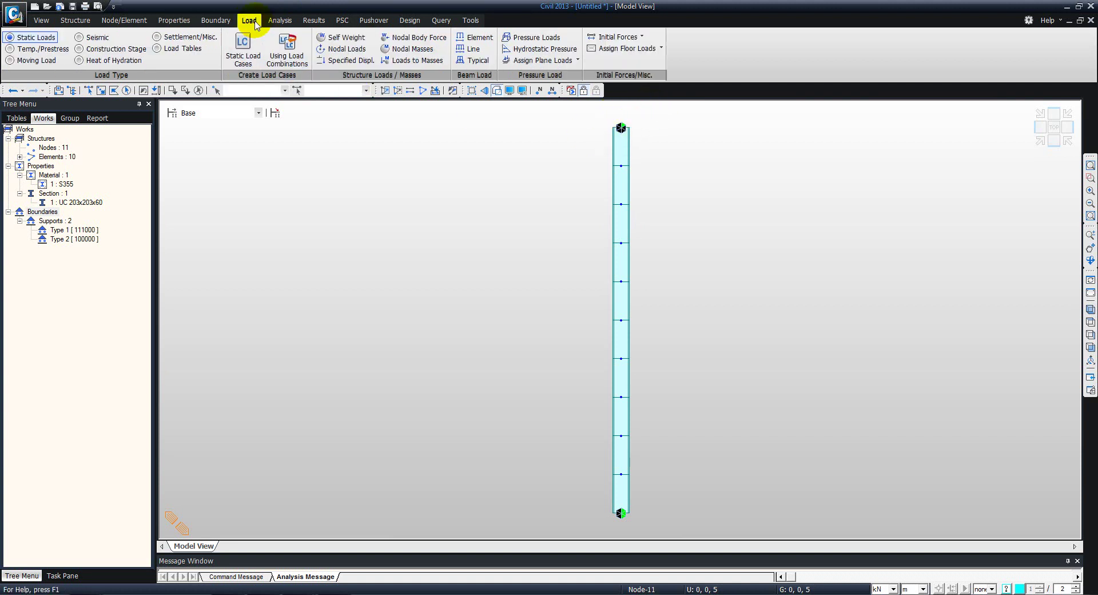
{"action": "left_click", "coordinate": [238, 62]}
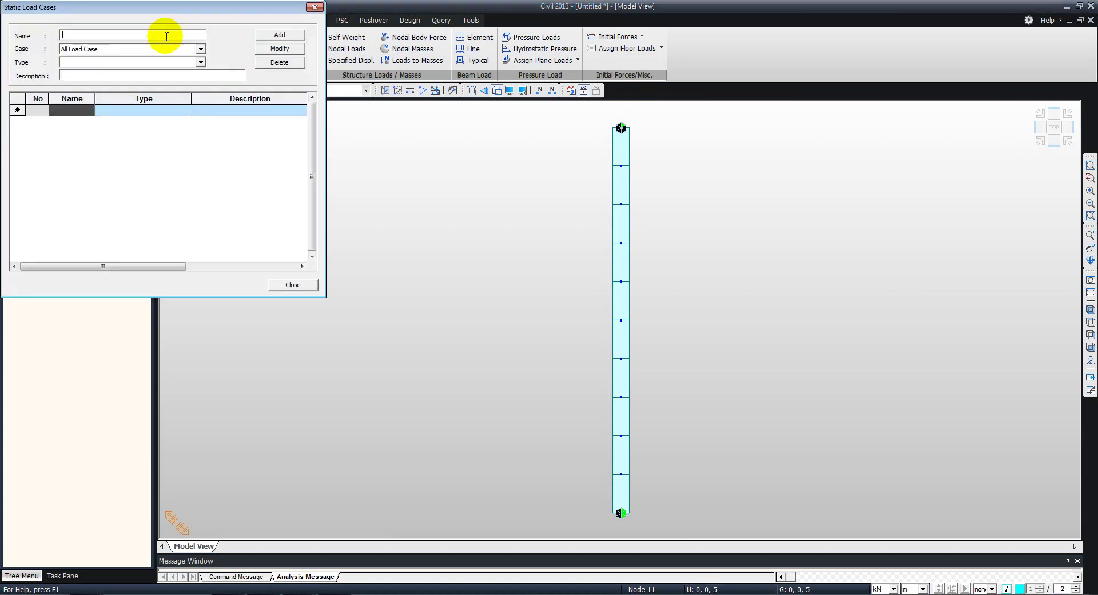
{"action": "type", "text": "P"}
{"action": "left_click", "coordinate": [160, 62]}
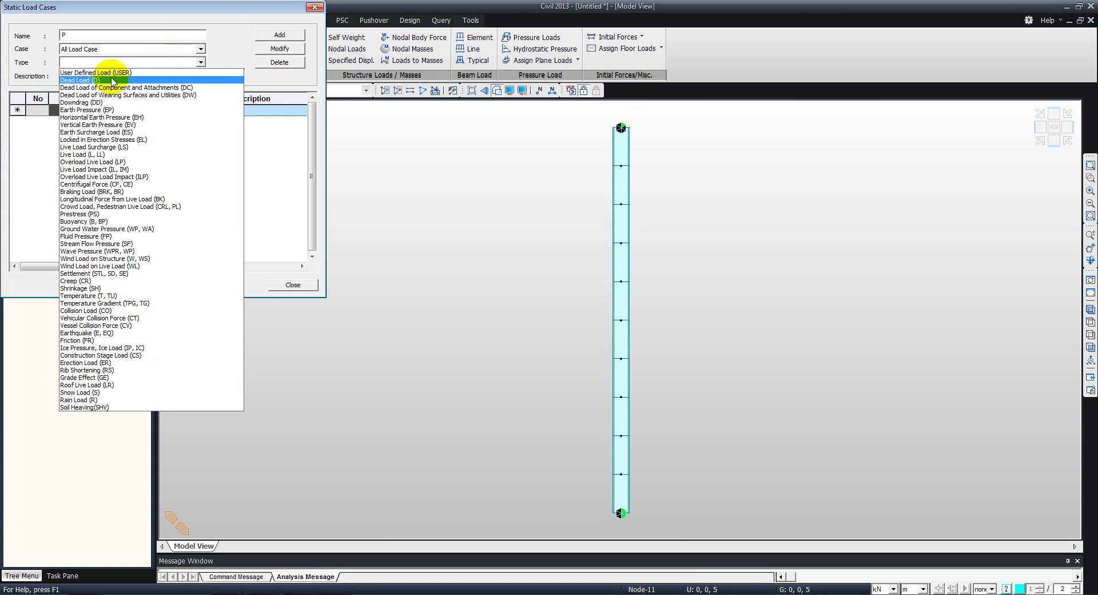
{"action": "left_click", "coordinate": [110, 73]}
{"action": "left_click", "coordinate": [279, 35]}
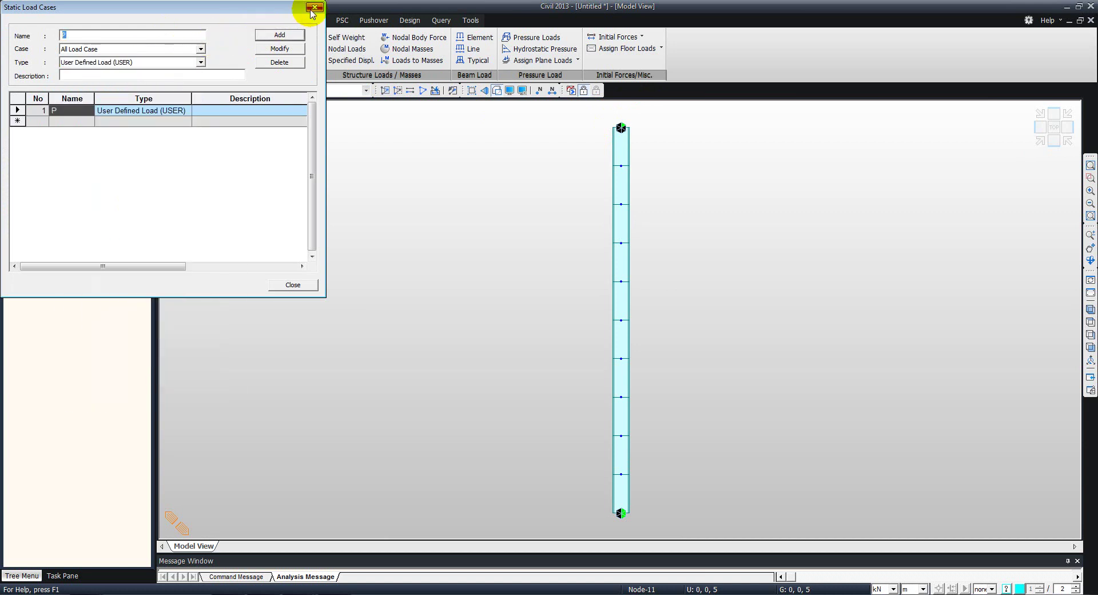
{"action": "left_click", "coordinate": [314, 8]}
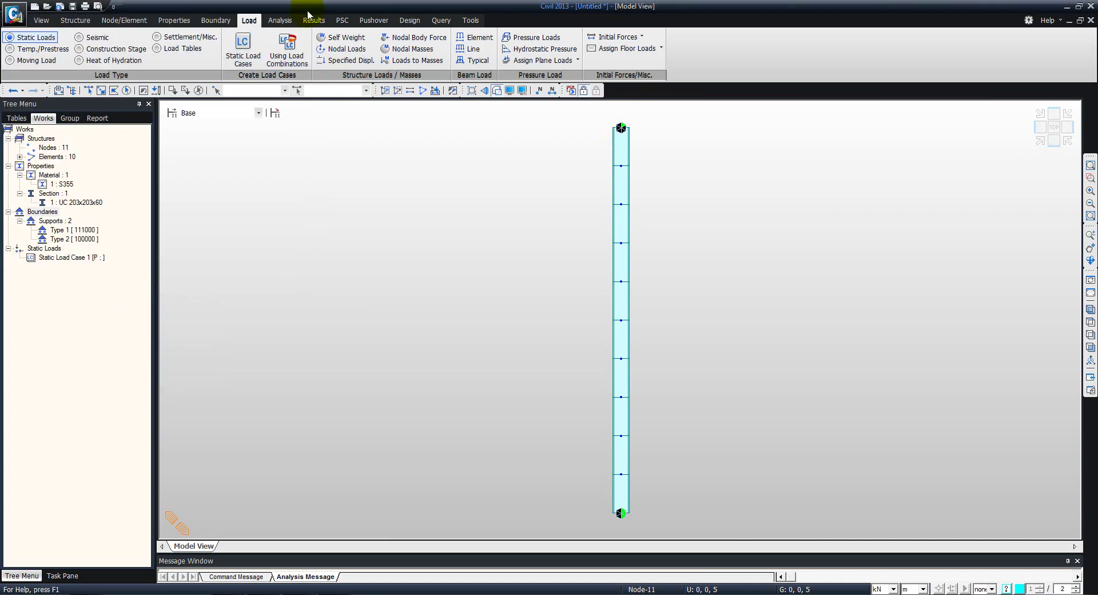
Apply a -1000 kN FZ nodal load to top node 11 in load case P.
{"action": "left_click", "coordinate": [347, 49]}
{"action": "middle_click_drag", "start_coordinate": [543, 142], "coordinate": [533, 166]}
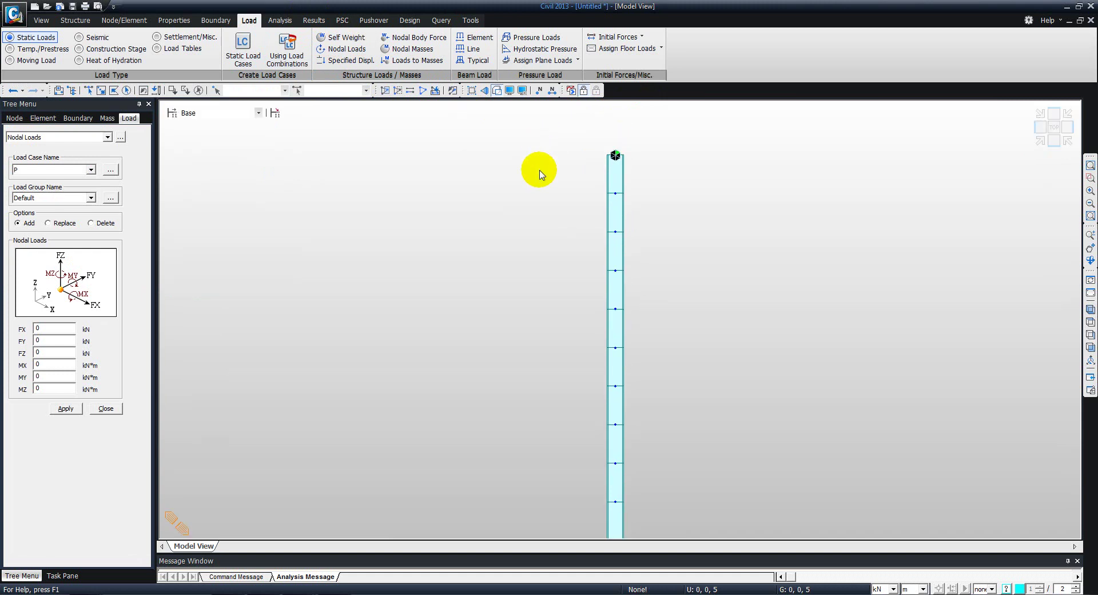
{"action": "left_click_drag", "start_coordinate": [51, 355], "coordinate": [23, 355]}
{"action": "type", "text": "-1000"}
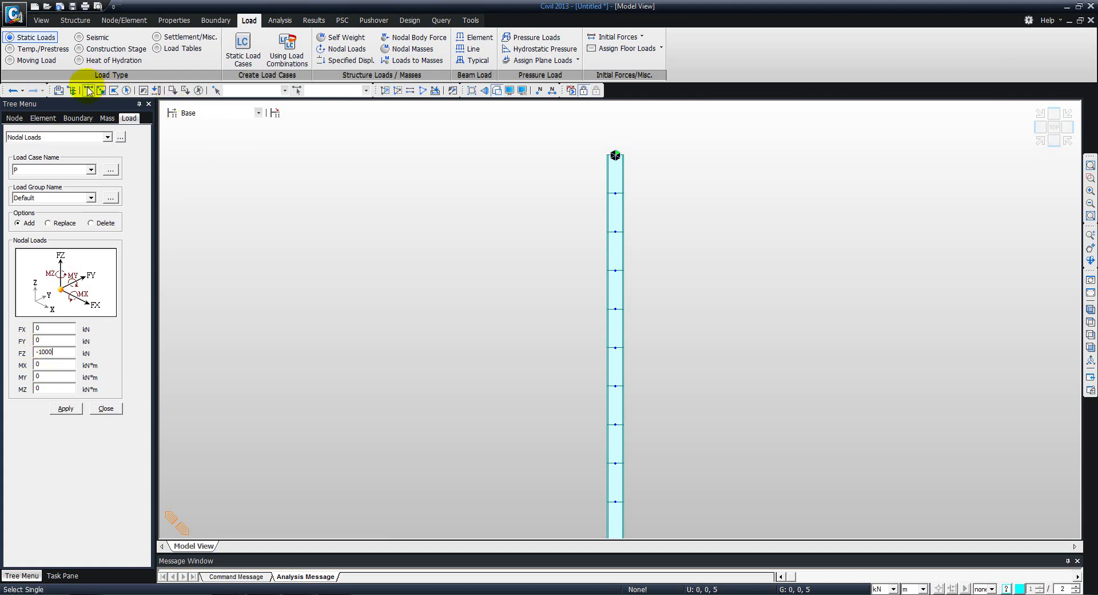
{"action": "left_click", "coordinate": [88, 91]}
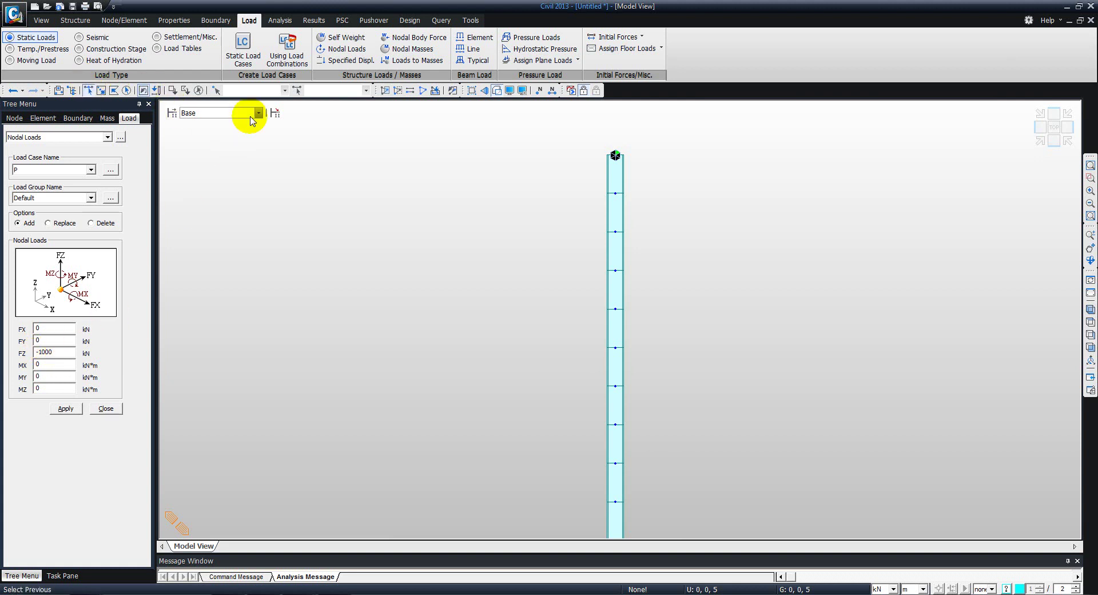
{"action": "left_click", "coordinate": [615, 156]}
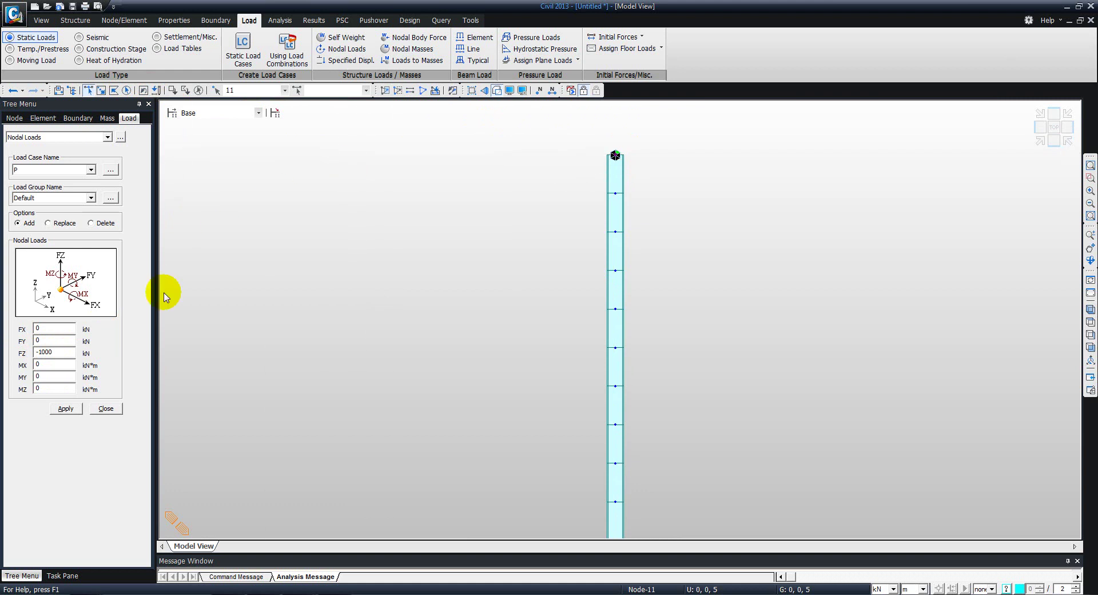
{"action": "left_click", "coordinate": [64, 410]}
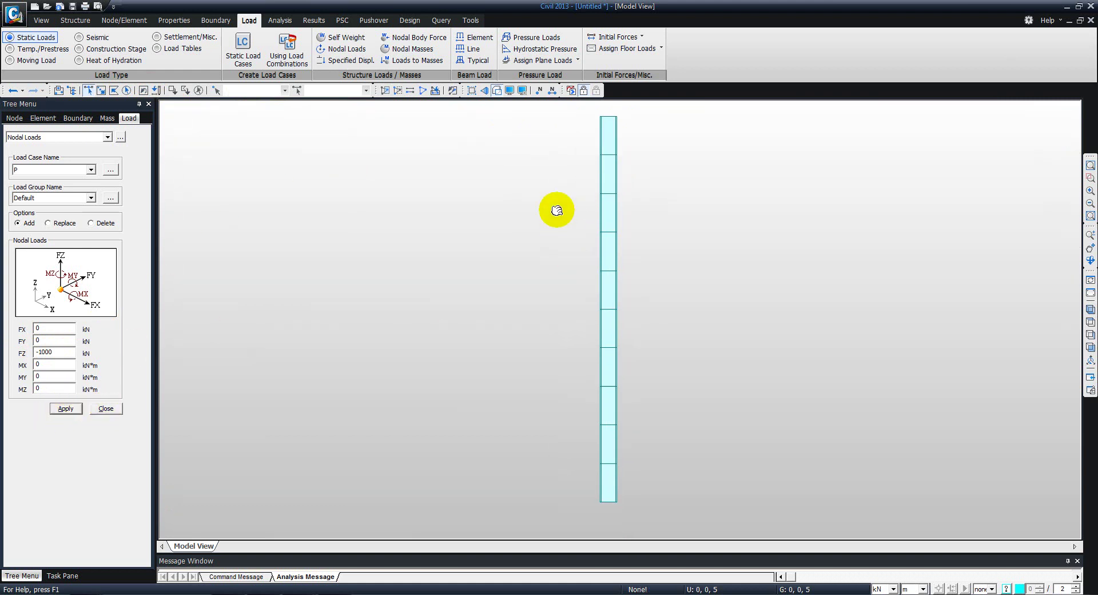
Reframe the column view, recheck the FZ value and close the nodal loads panel.
{"action": "scroll", "coordinate": [558, 204], "scroll_direction": "down", "scroll_amount": 2}
{"action": "middle_click_drag", "start_coordinate": [559, 203], "coordinate": [560, 280]}
{"action": "scroll", "coordinate": [561, 288], "scroll_direction": "up", "scroll_amount": 1}
{"action": "scroll", "coordinate": [561, 289], "scroll_direction": "up", "scroll_amount": 2}
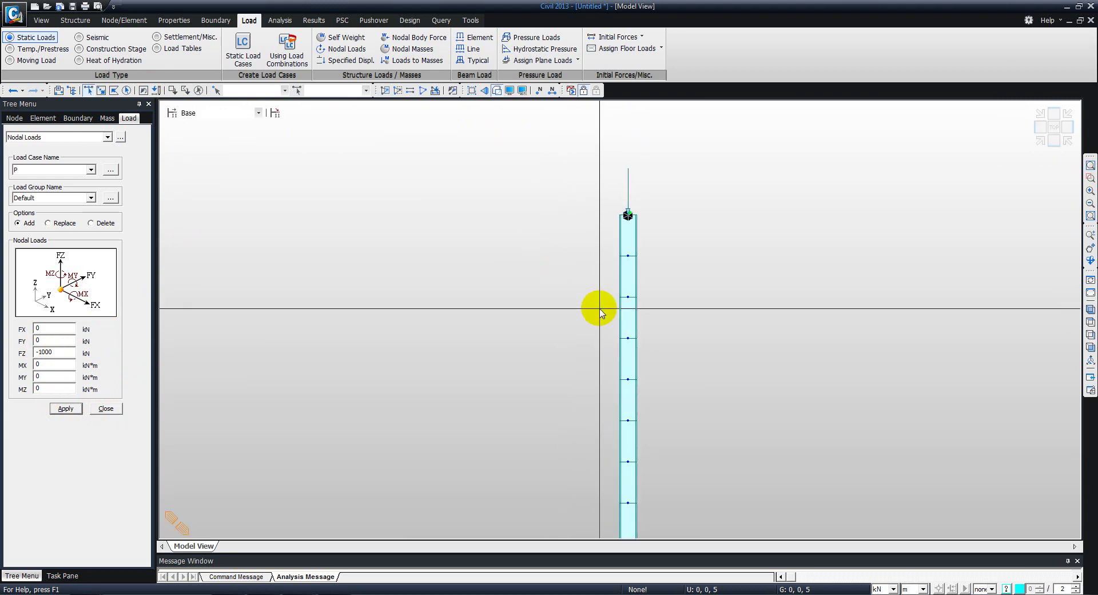
{"action": "middle_click_drag", "start_coordinate": [600, 312], "coordinate": [575, 215]}
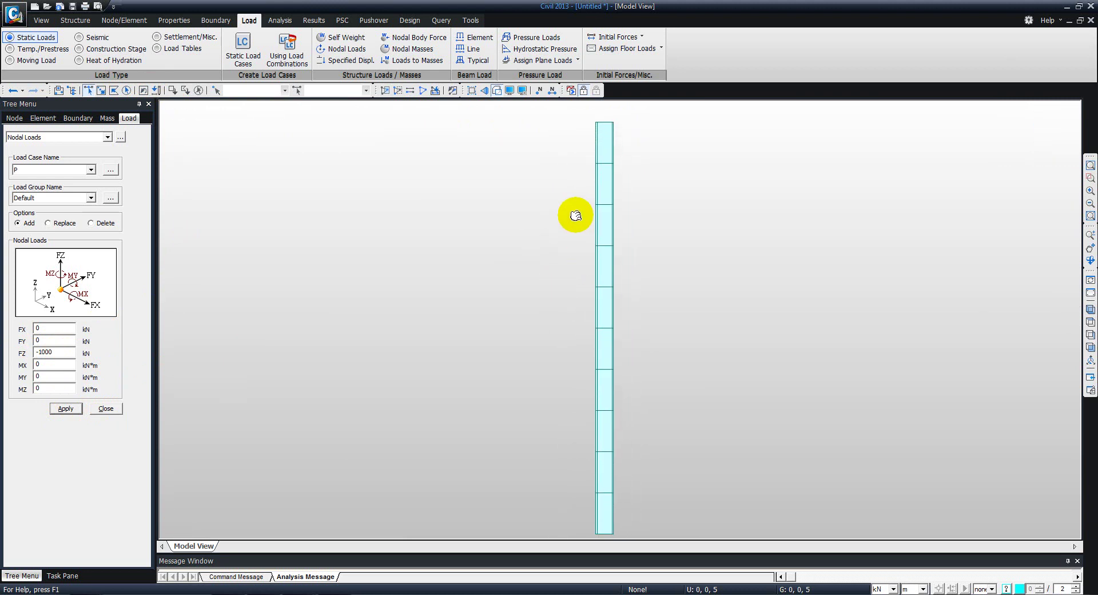
{"action": "middle_click_drag", "start_coordinate": [575, 215], "coordinate": [578, 227]}
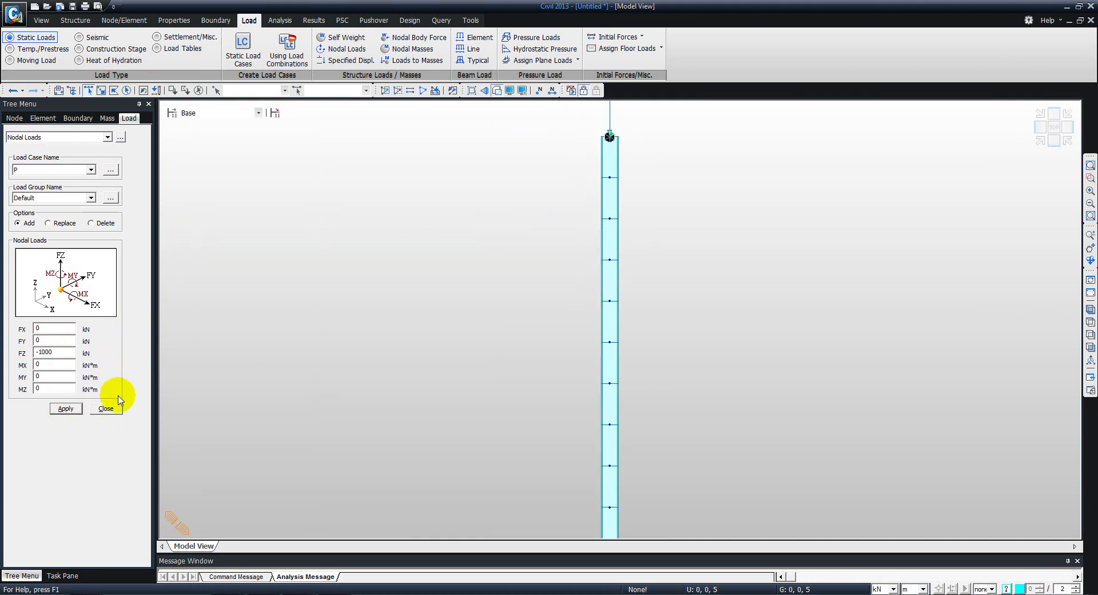
{"action": "left_click_drag", "start_coordinate": [55, 352], "coordinate": [36, 352]}
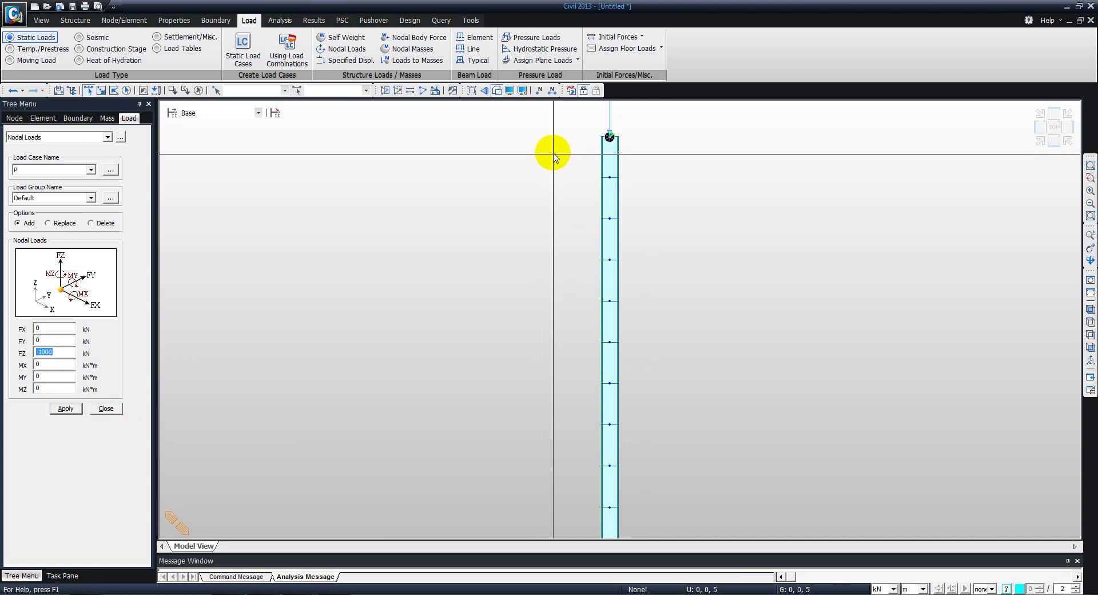
{"action": "left_click", "coordinate": [102, 409]}
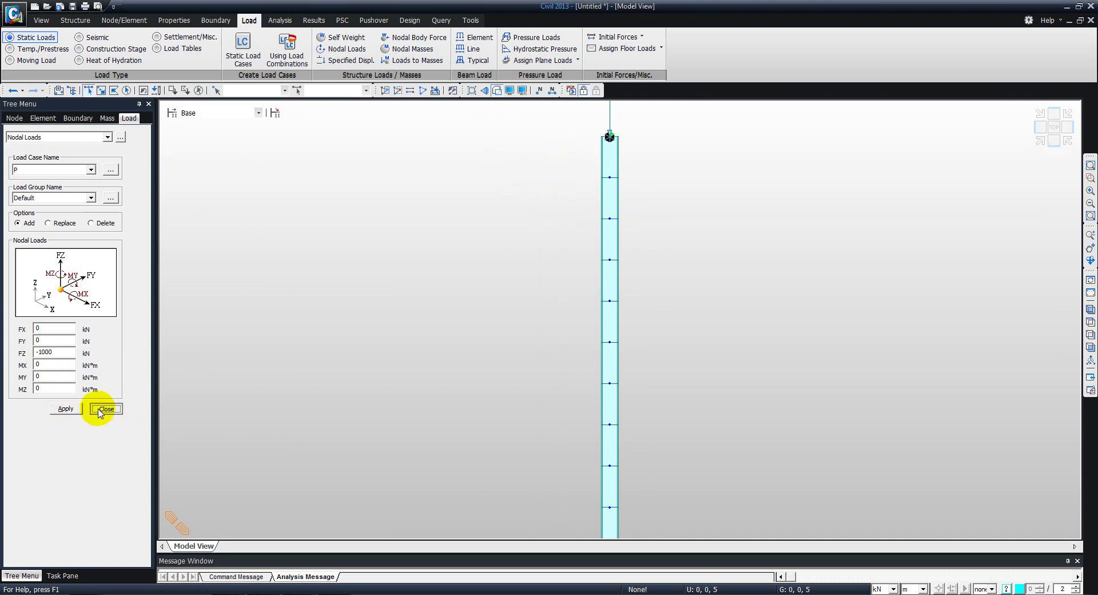
Set buckling analysis to 5 modes, axial force only, with load case P at scale 1.
{"action": "left_click", "coordinate": [286, 25]}
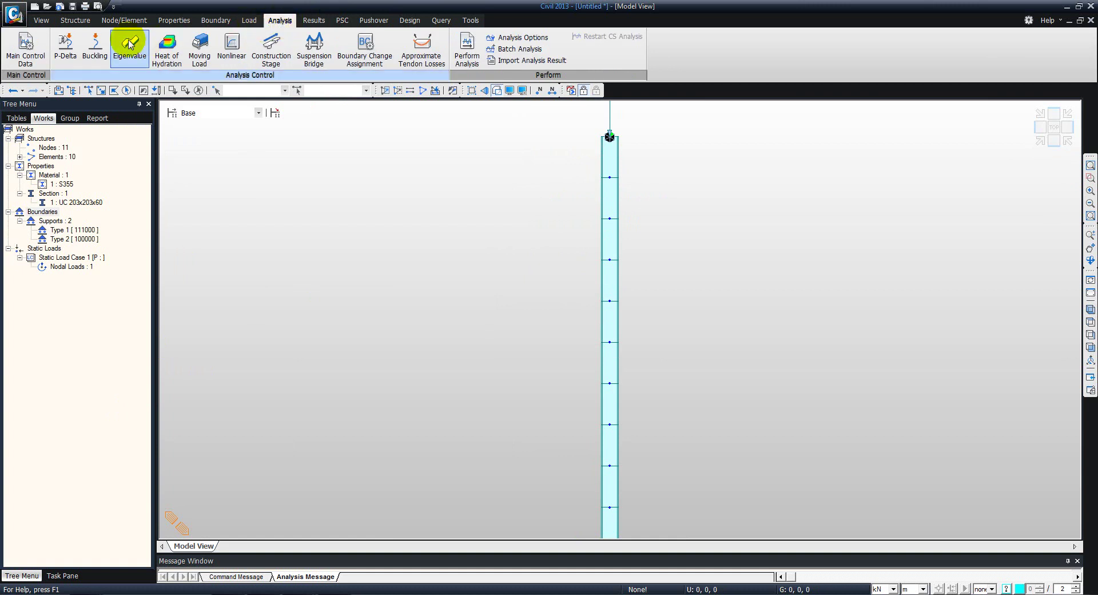
{"action": "left_click", "coordinate": [94, 44]}
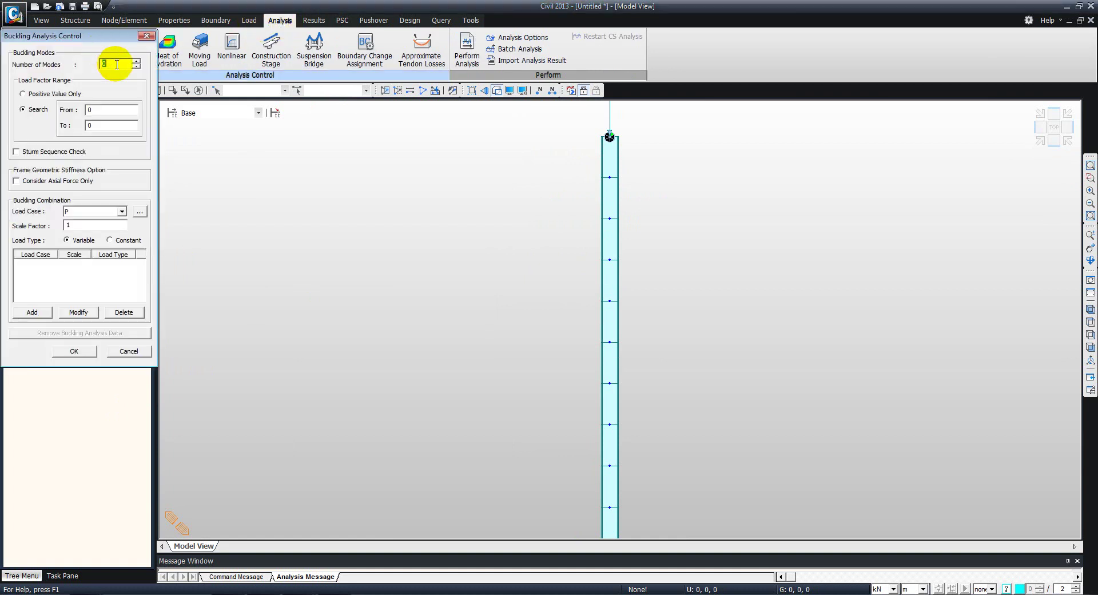
{"action": "left_click_drag", "start_coordinate": [116, 64], "coordinate": [72, 64]}
{"action": "type", "text": "5"}
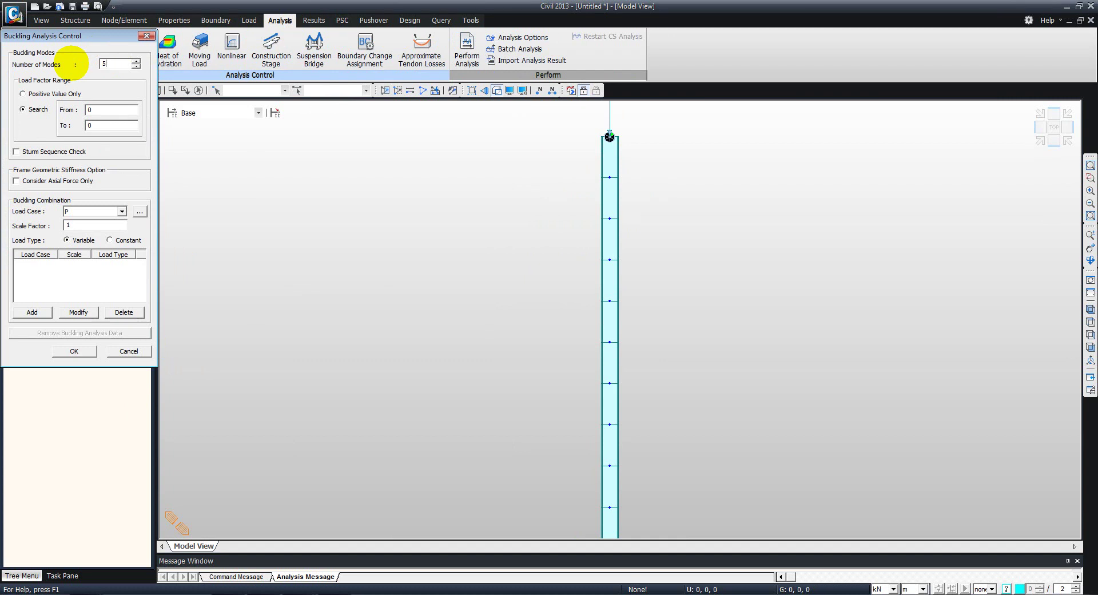
{"action": "left_click", "coordinate": [16, 181]}
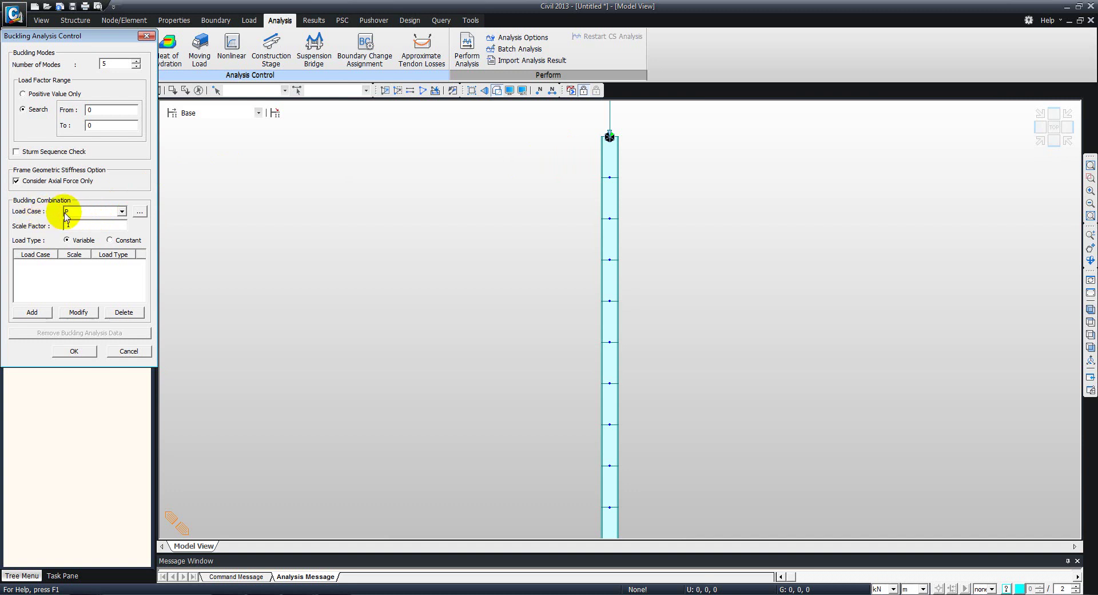
{"action": "left_click", "coordinate": [32, 312]}
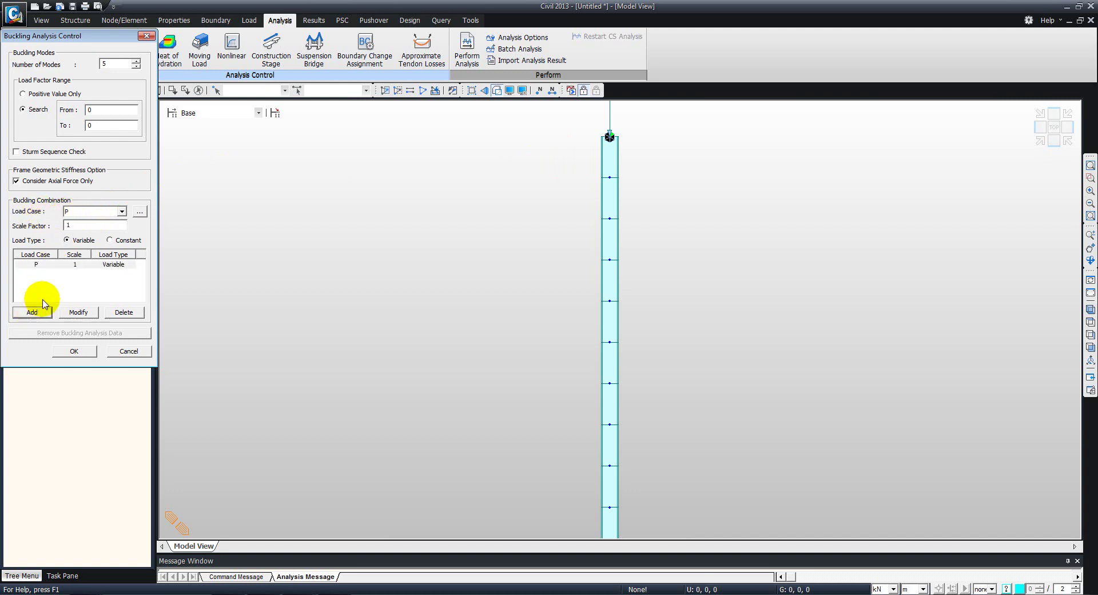
{"action": "left_click", "coordinate": [74, 351]}
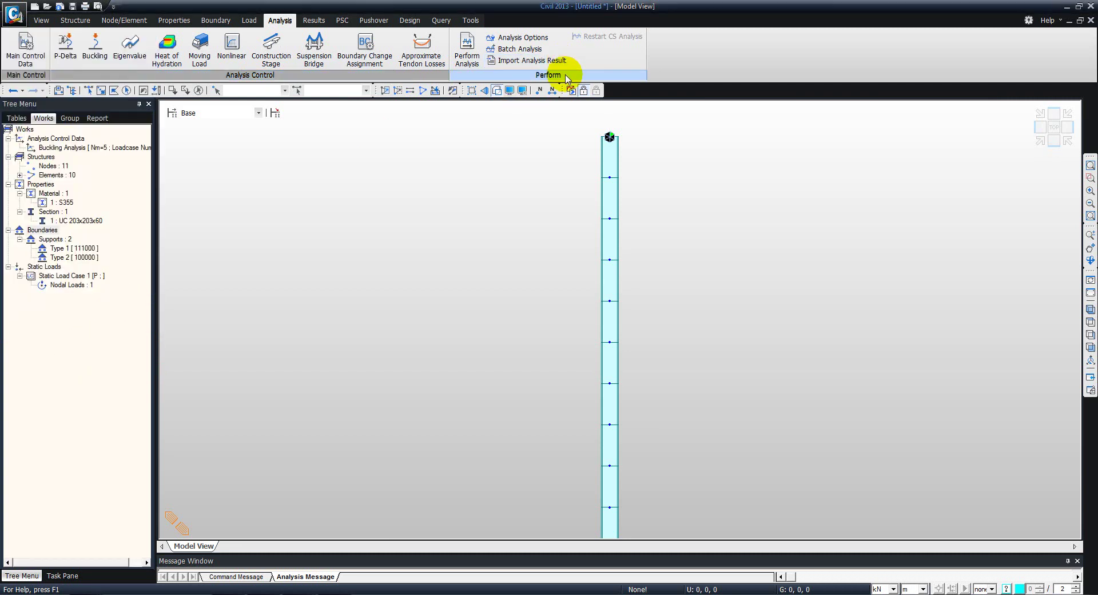
Fit the column in the view and hide the Type 2 support symbols.
{"action": "left_click", "coordinate": [1090, 347]}
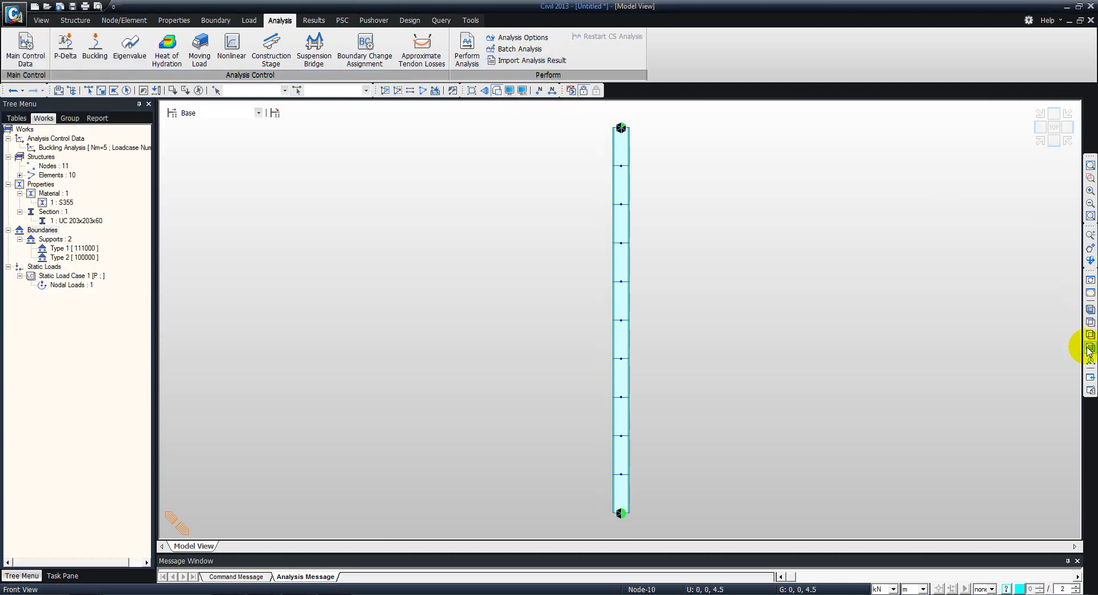
{"action": "right_click", "coordinate": [67, 256]}
{"action": "left_click", "coordinate": [106, 420]}
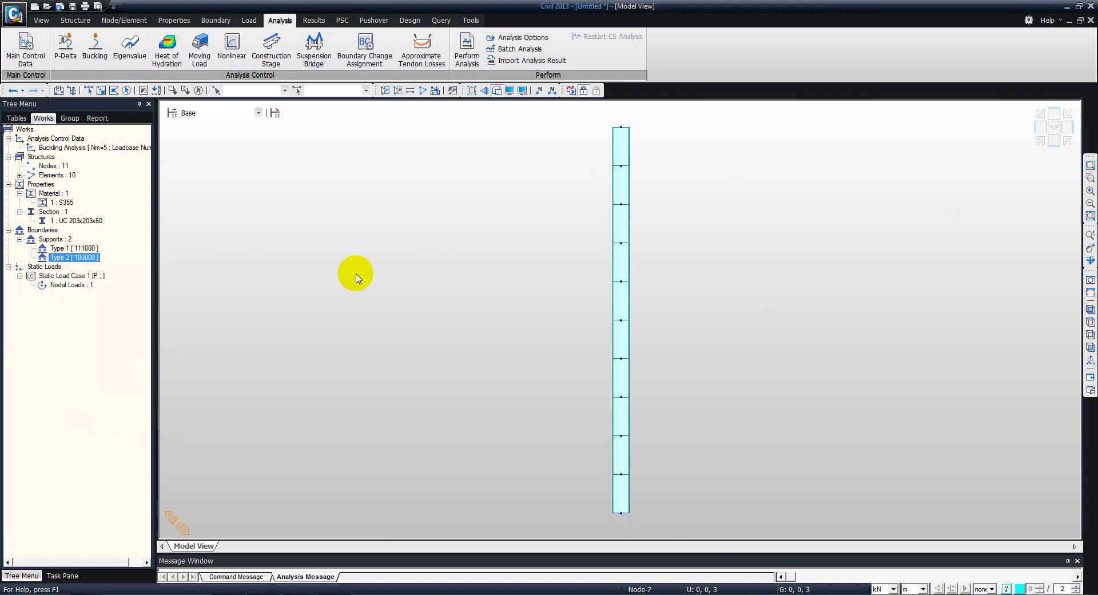
Run the analysis after saving the model as Example 5, then enlarge the message window.
{"action": "left_click", "coordinate": [571, 90]}
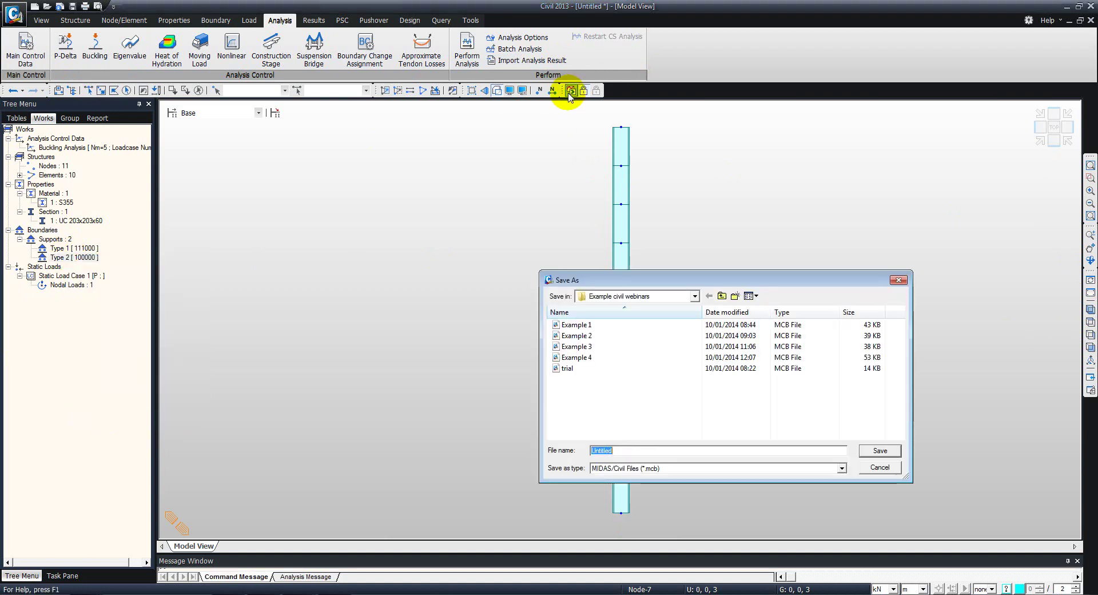
{"action": "type", "text": "Ex"}
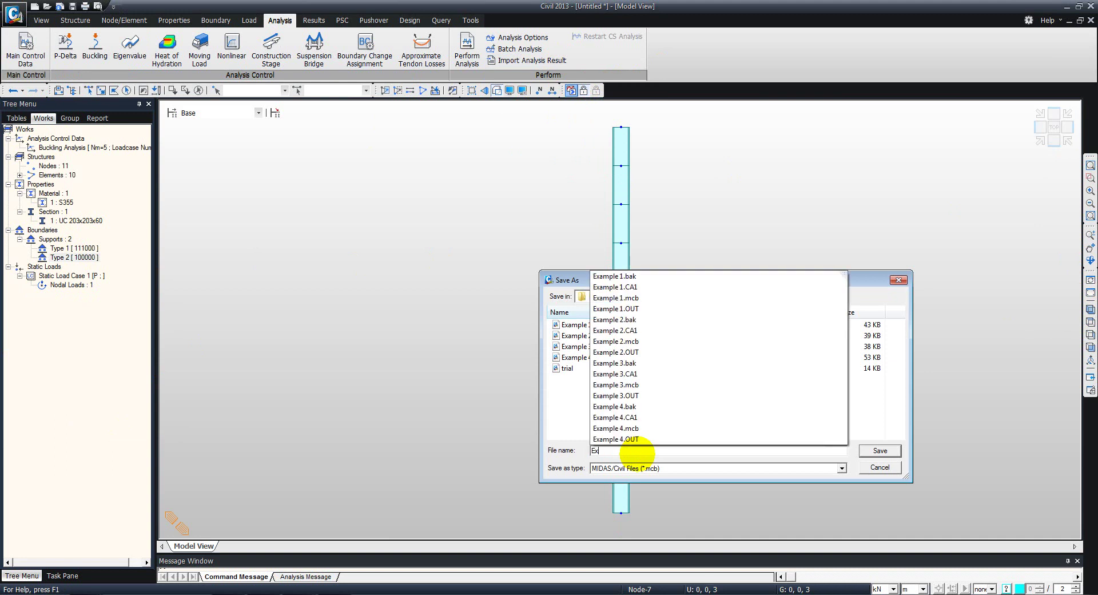
{"action": "type", "text": "ample 5"}
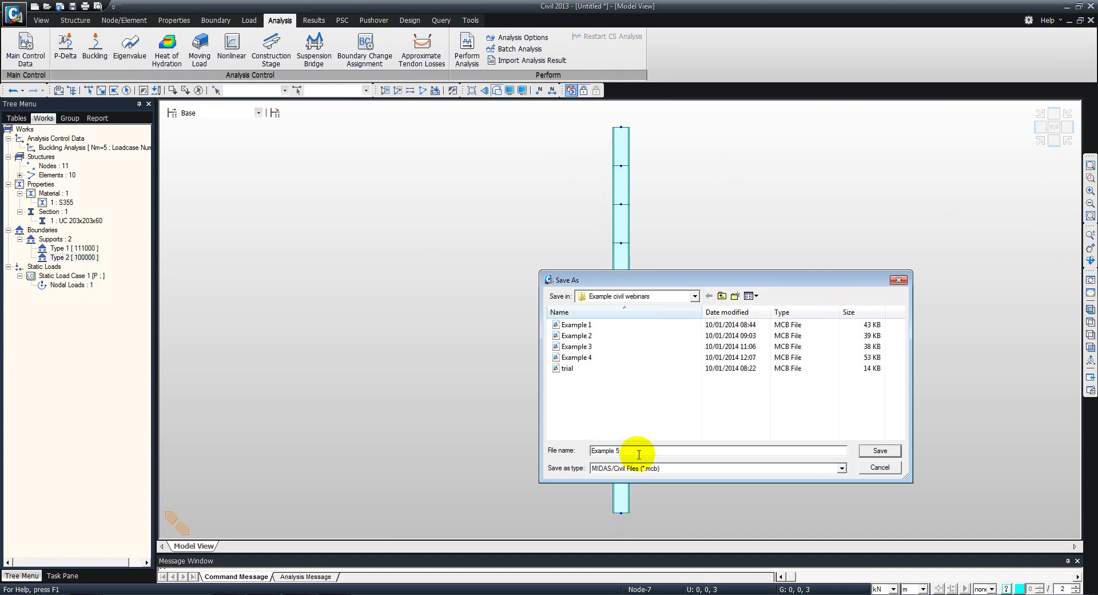
{"action": "key", "text": "Return"}
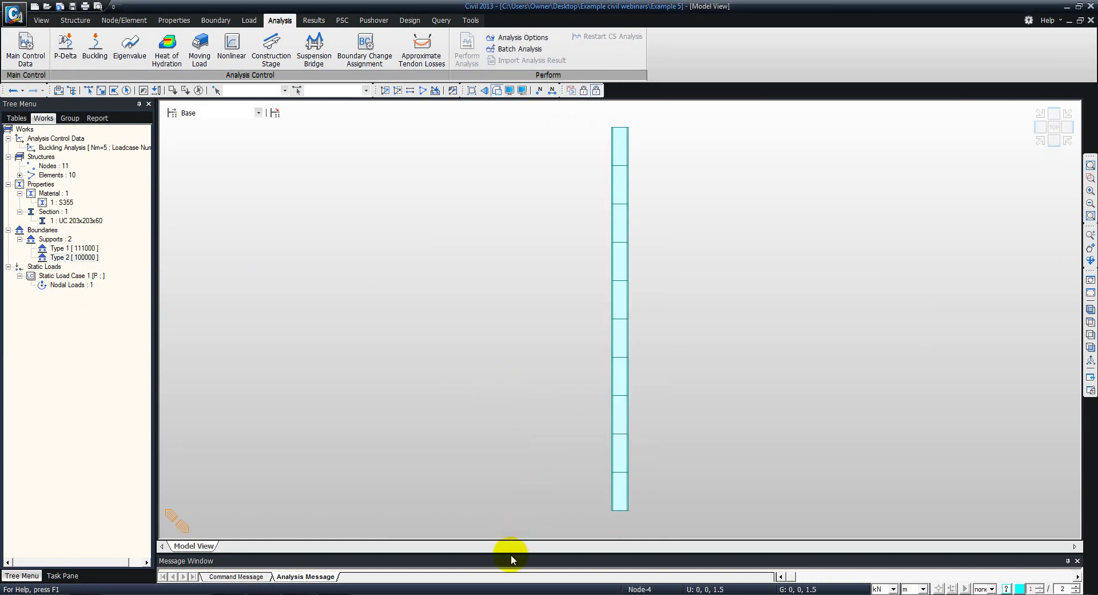
{"action": "left_click_drag", "start_coordinate": [510, 553], "coordinate": [509, 512]}
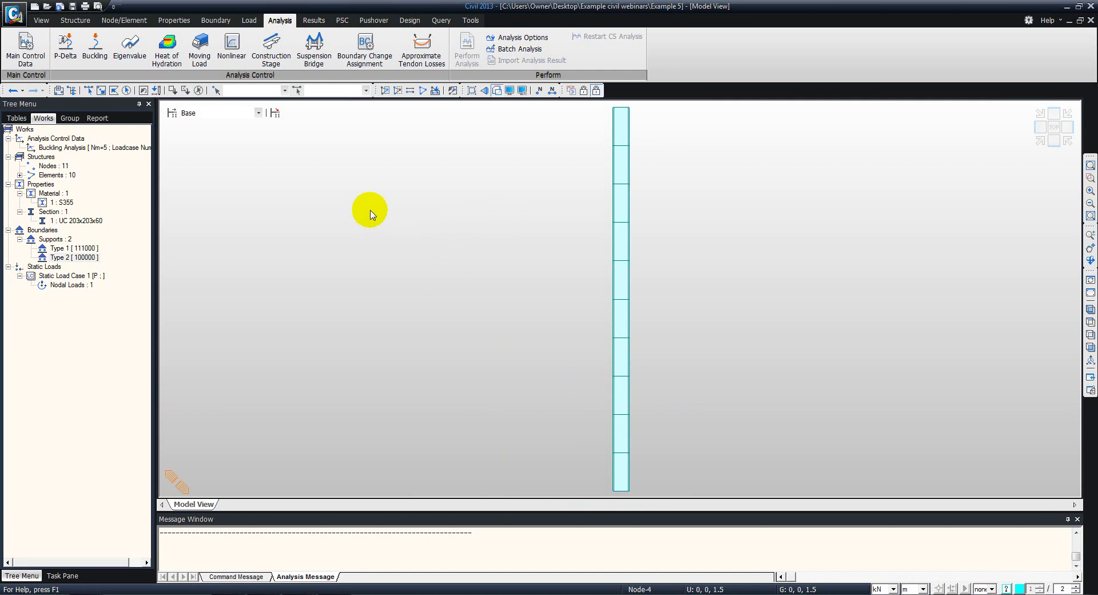
Set up the buckling mode shape display with Undeformed outline, Legend and Contour enabled.
{"action": "left_click", "coordinate": [307, 20]}
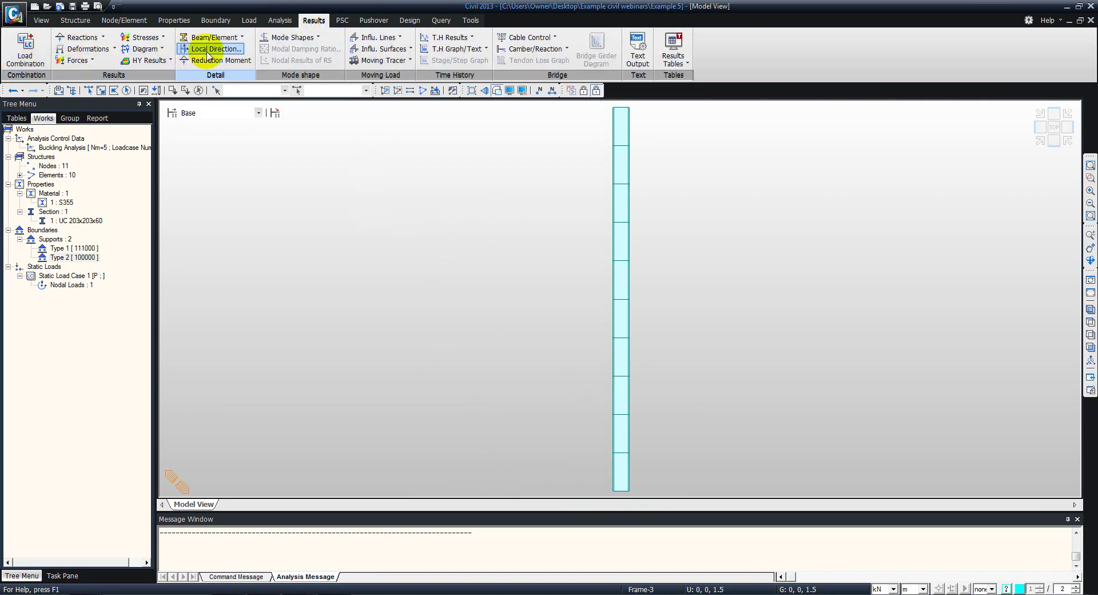
{"action": "left_click", "coordinate": [292, 38]}
{"action": "left_click", "coordinate": [313, 62]}
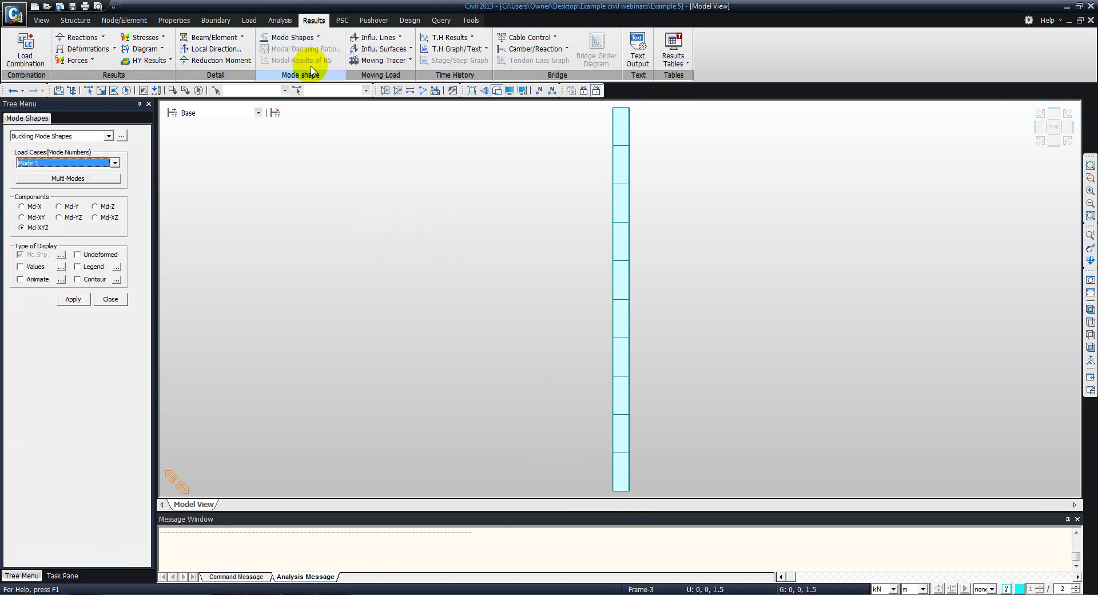
{"action": "left_click", "coordinate": [78, 255]}
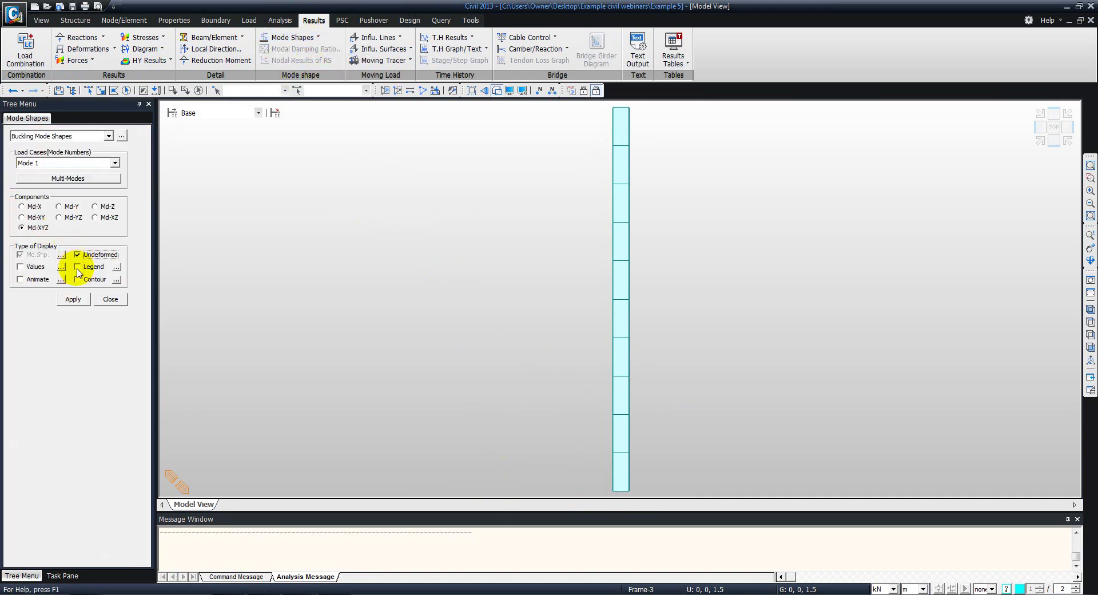
{"action": "left_click", "coordinate": [78, 267]}
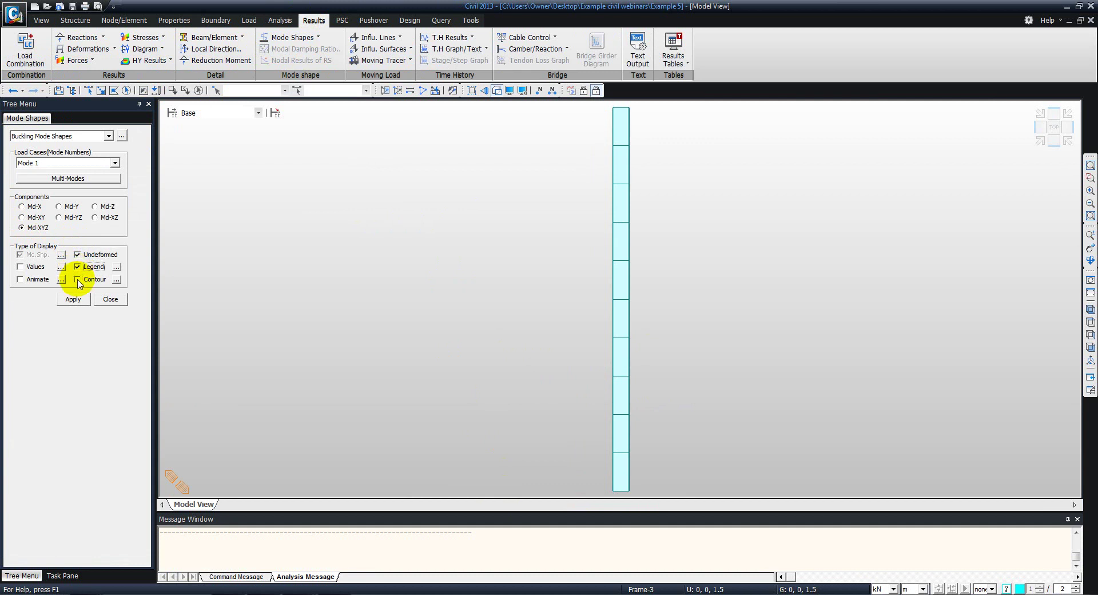
{"action": "left_click", "coordinate": [78, 279]}
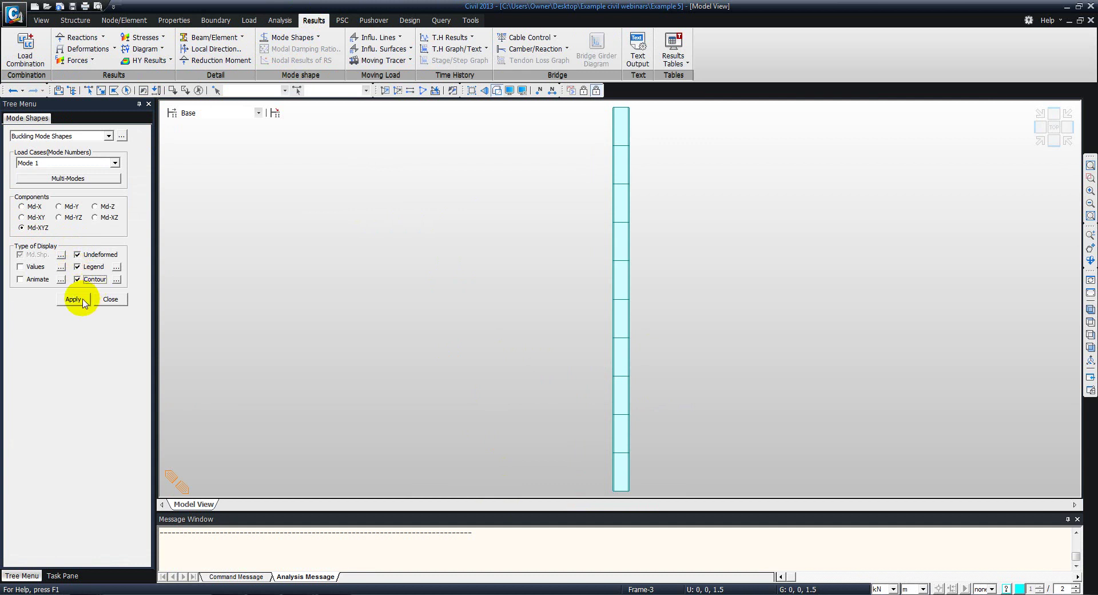
Apply the Mode 1 buckling shape display, showing critical load factor 4.925.
{"action": "left_click", "coordinate": [74, 299]}
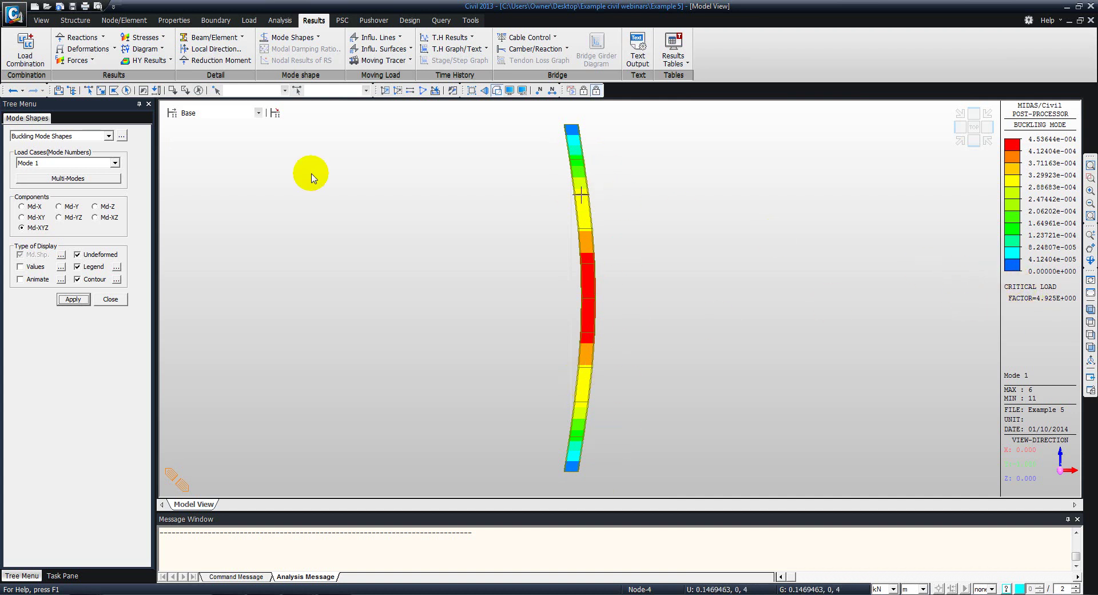
Switch the display to buckling Mode 2, with critical load factor 18.02.
{"action": "left_click", "coordinate": [81, 163]}
{"action": "left_click", "coordinate": [53, 182]}
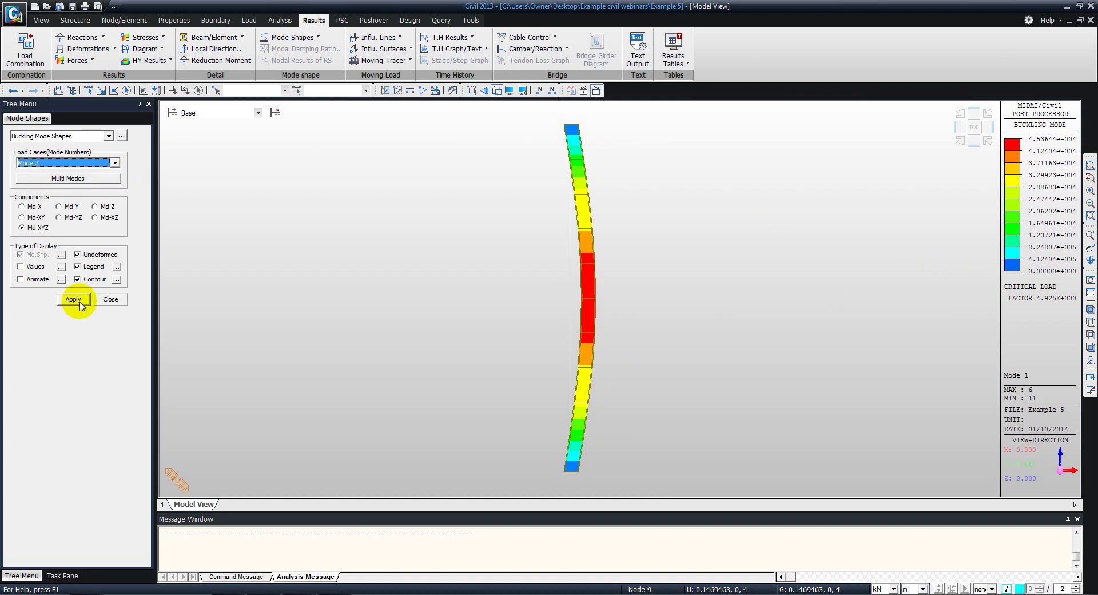
{"action": "left_click", "coordinate": [82, 301]}
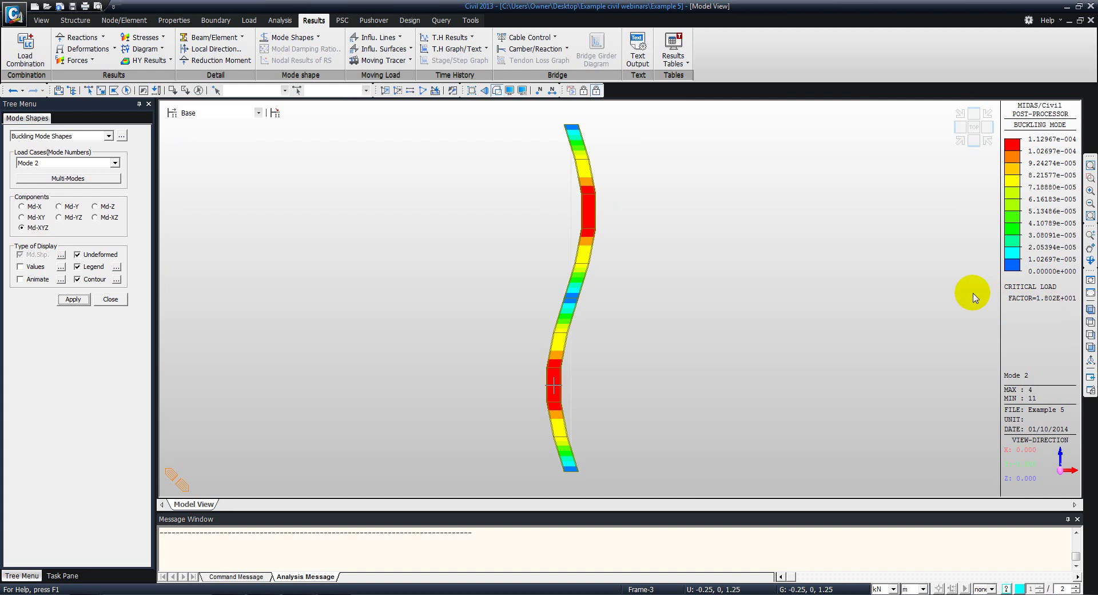
Switch the display to buckling Mode 3, with critical load factor 35.45.
{"action": "left_click", "coordinate": [114, 163]}
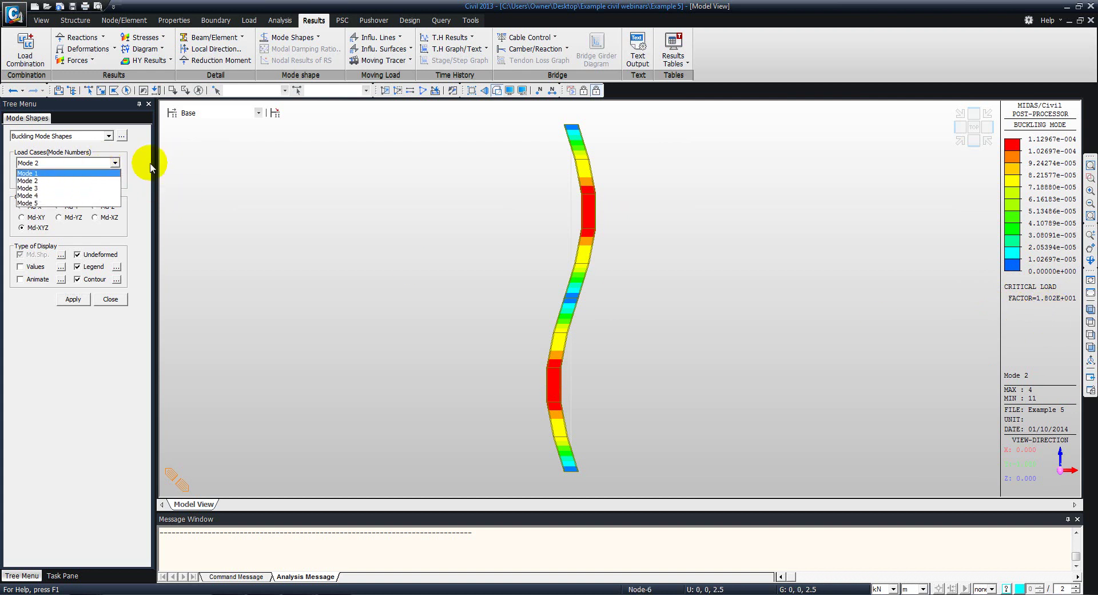
{"action": "left_click", "coordinate": [120, 164]}
{"action": "left_click", "coordinate": [68, 188]}
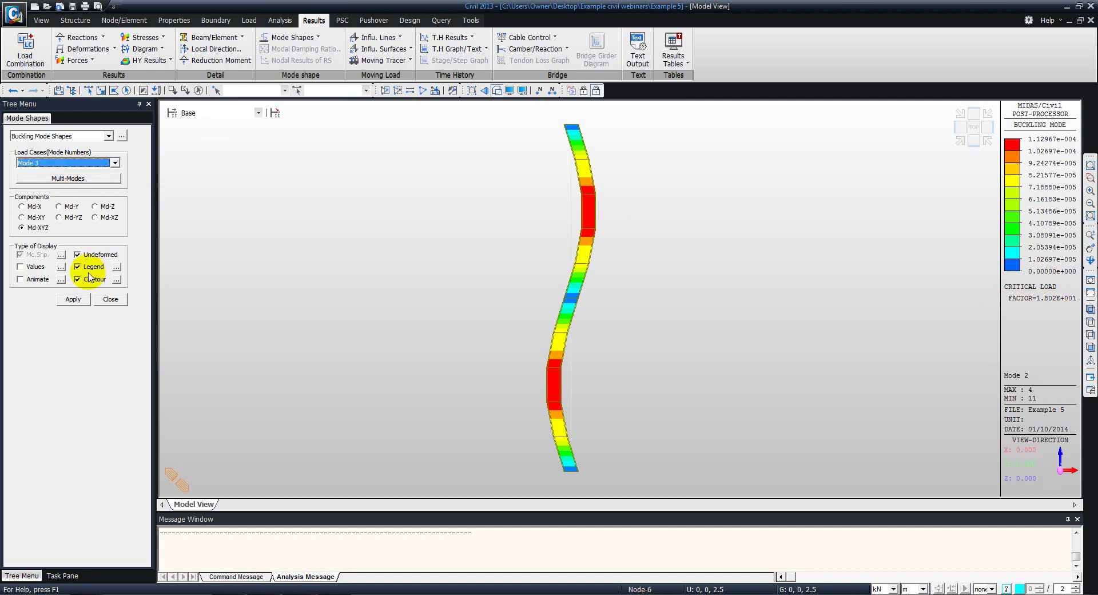
{"action": "left_click", "coordinate": [73, 298]}
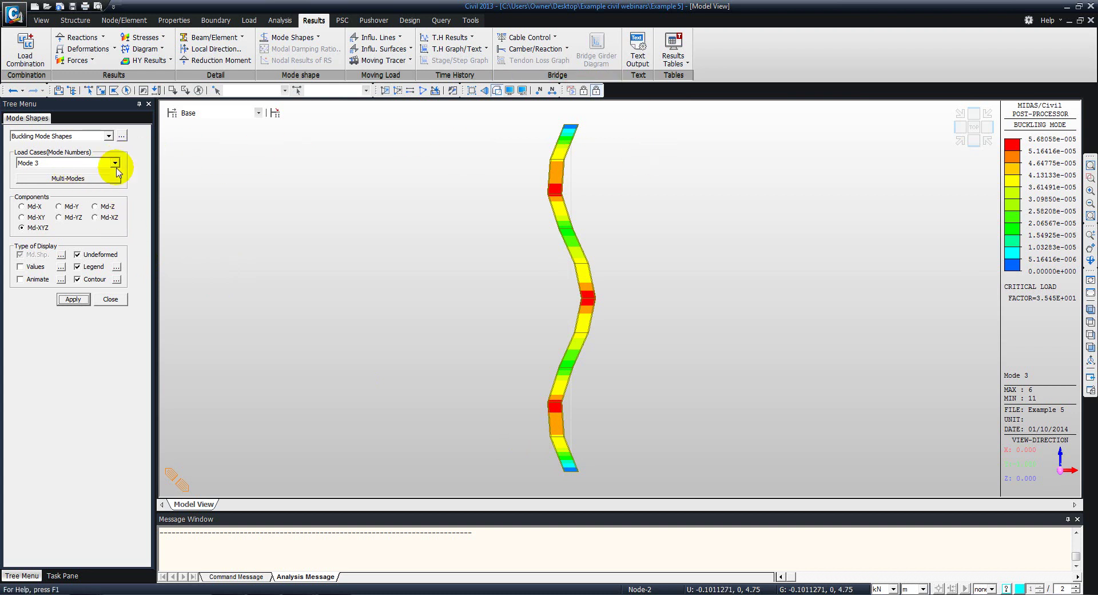
Tile buckling modes 1 to 3 side by side in separate windows with Multi-Modes.
{"action": "left_click", "coordinate": [67, 179]}
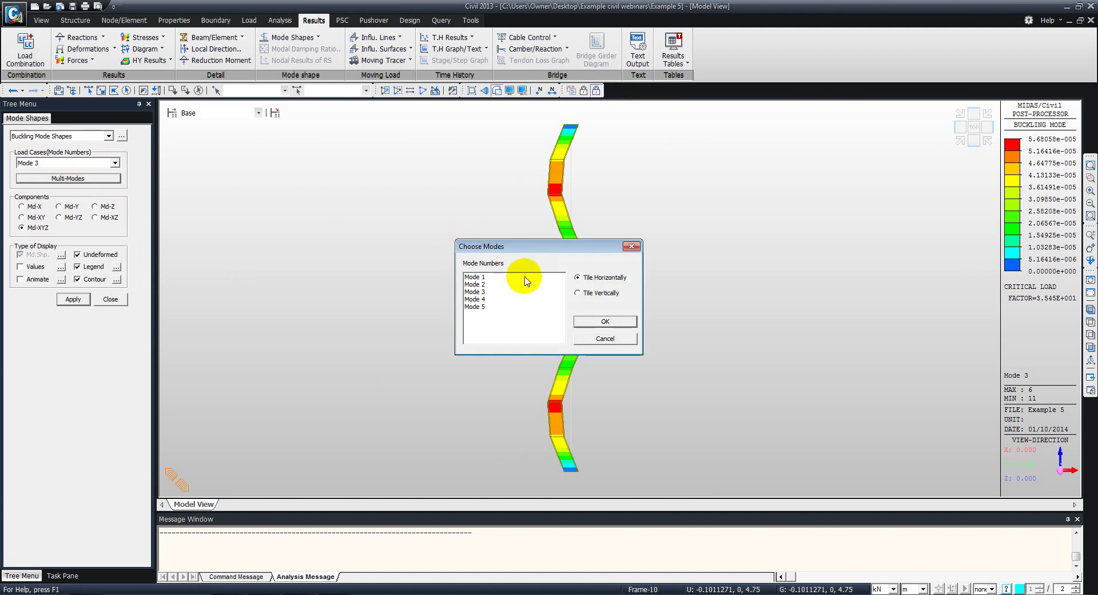
{"action": "left_click_drag", "start_coordinate": [511, 276], "coordinate": [513, 294]}
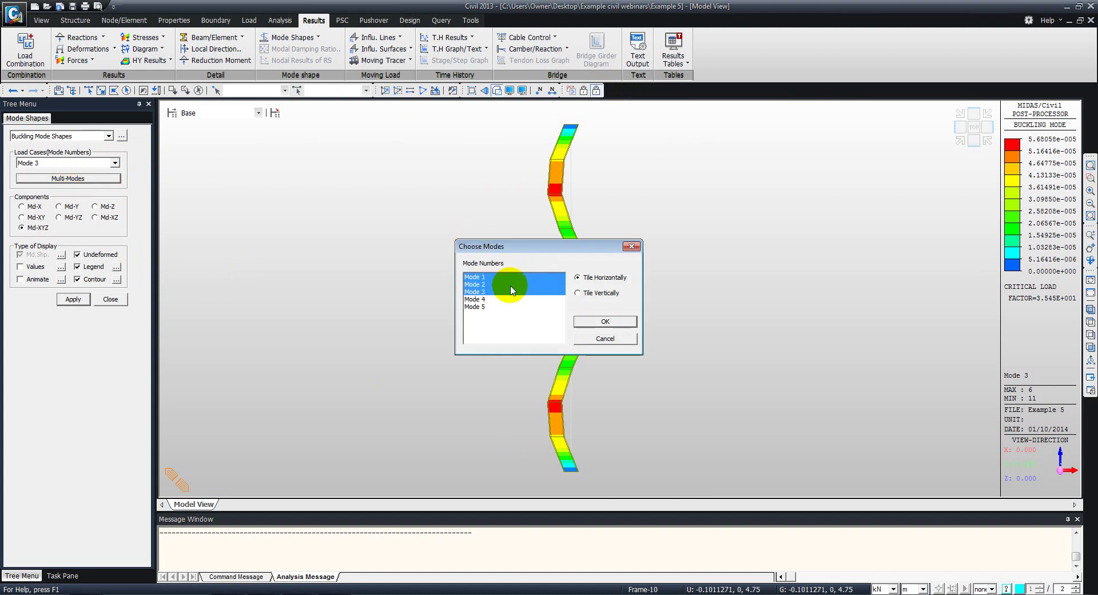
{"action": "left_click", "coordinate": [602, 322]}
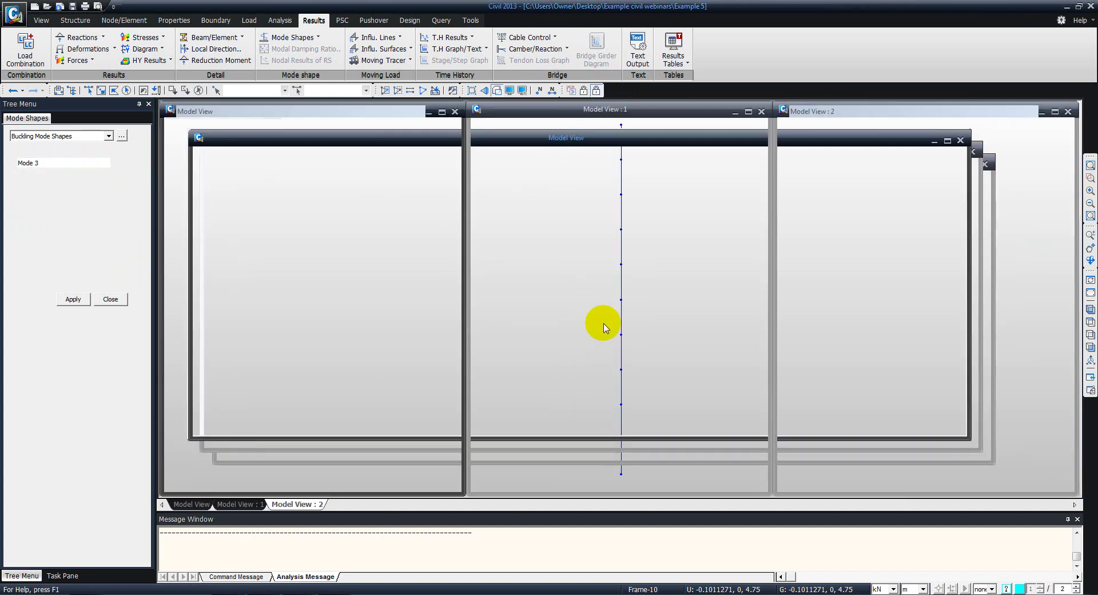
Show the Mode 2 and Mode 3 windows as solid contoured columns in front view.
{"action": "left_click", "coordinate": [544, 206]}
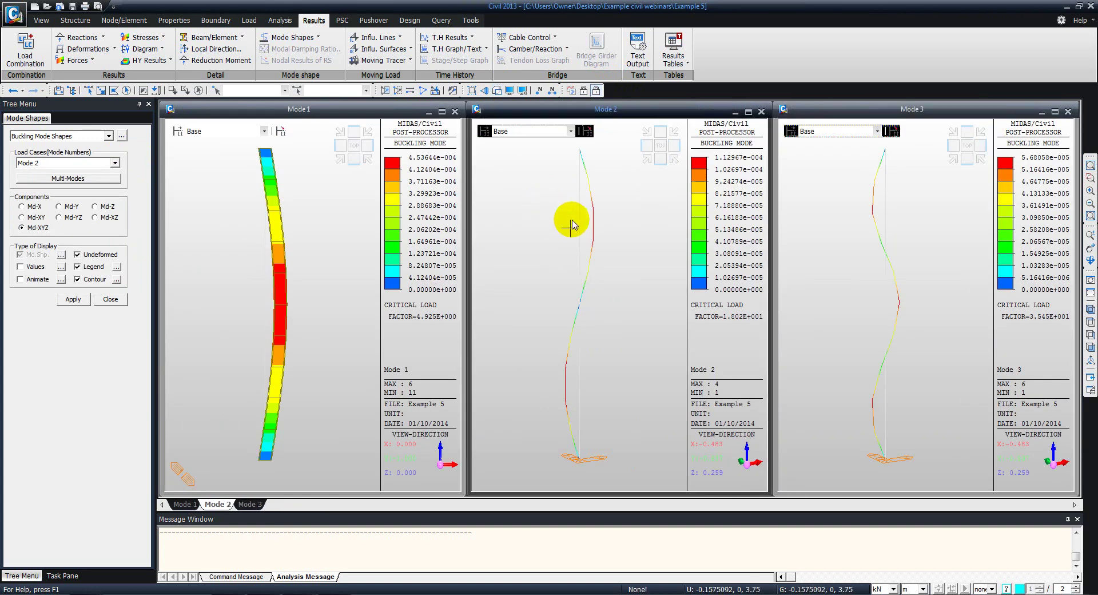
{"action": "left_click", "coordinate": [496, 94]}
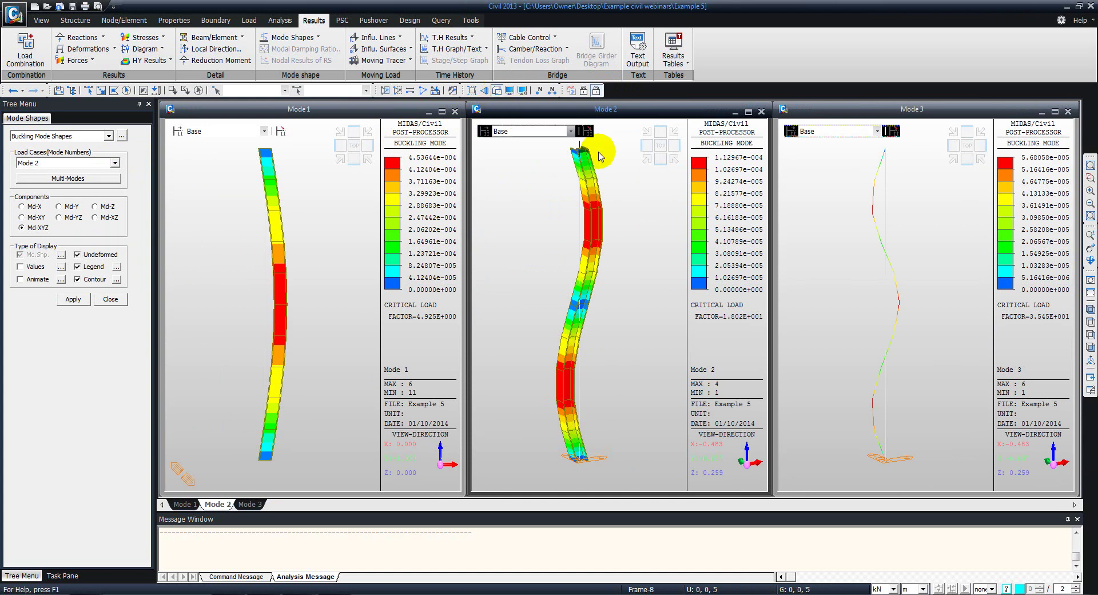
{"action": "left_click", "coordinate": [1091, 338]}
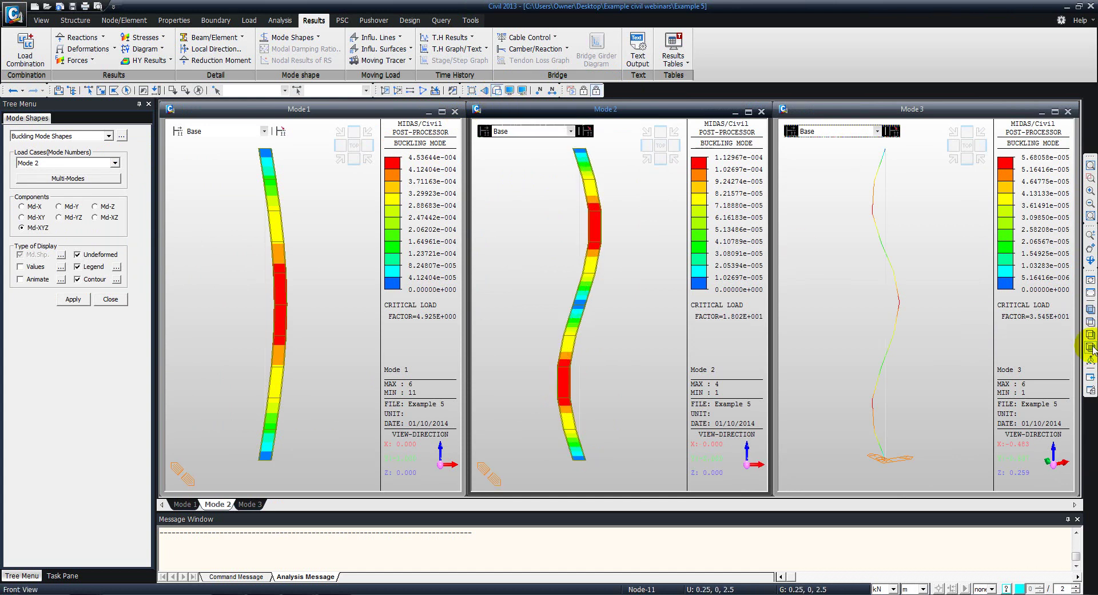
{"action": "left_click", "coordinate": [900, 254]}
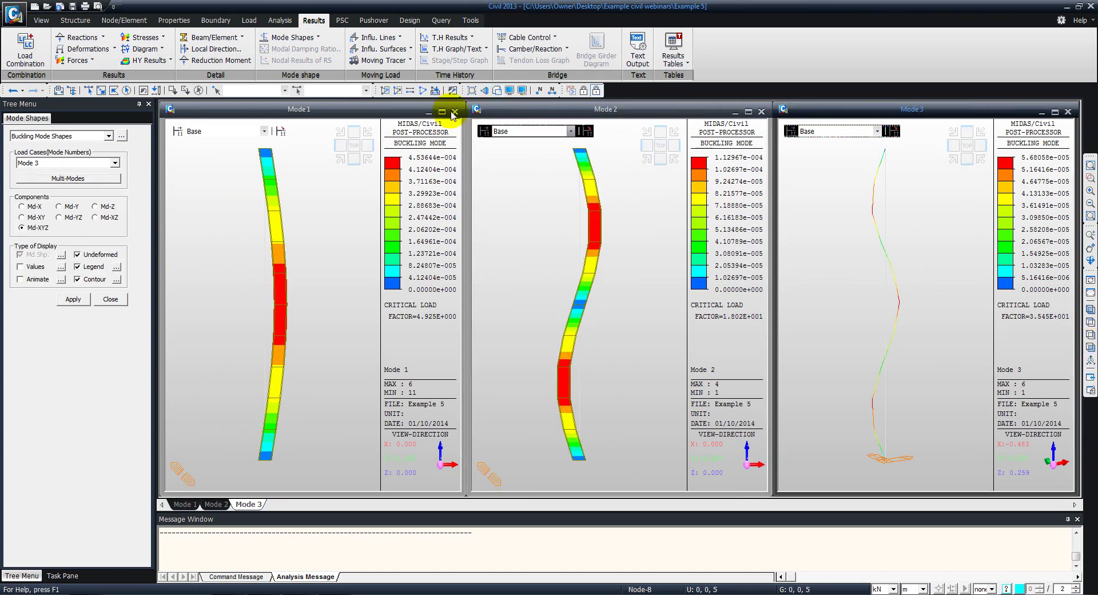
{"action": "left_click", "coordinate": [496, 90]}
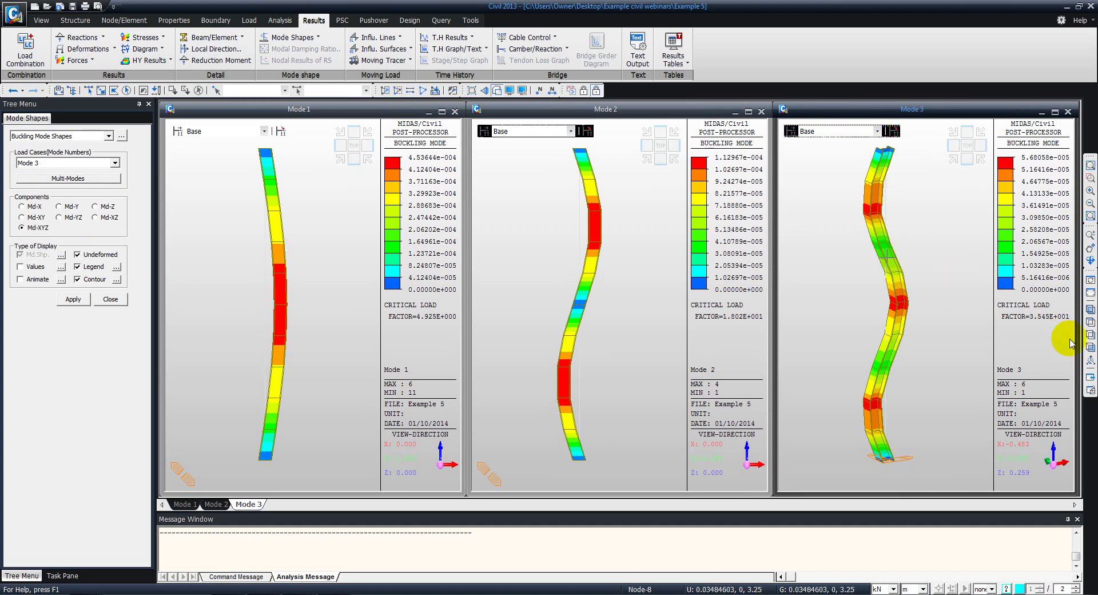
{"action": "left_click", "coordinate": [1091, 338]}
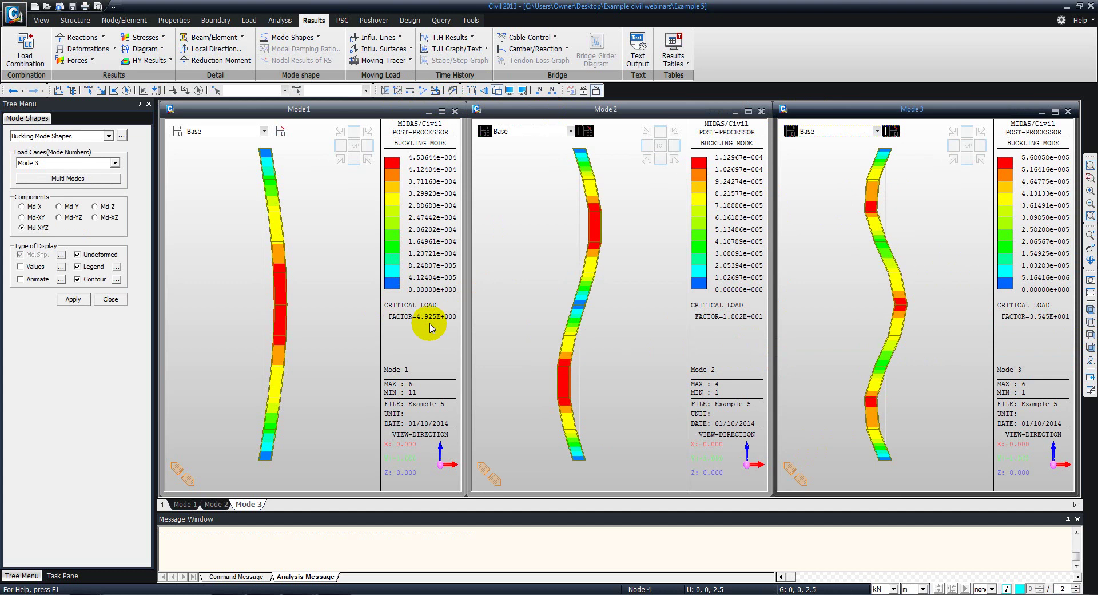
Bring the tutorial PDF to the front and scroll to page 12's Hand Calculations.
{"action": "key", "text": "alt+Tab"}
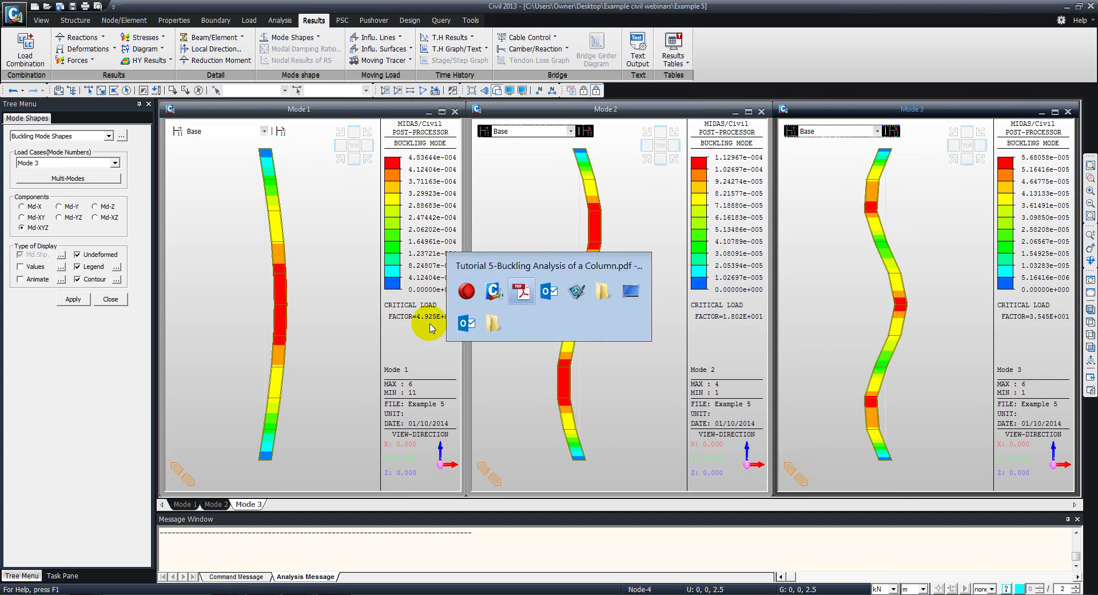
{"action": "key", "text": "alt+Tab"}
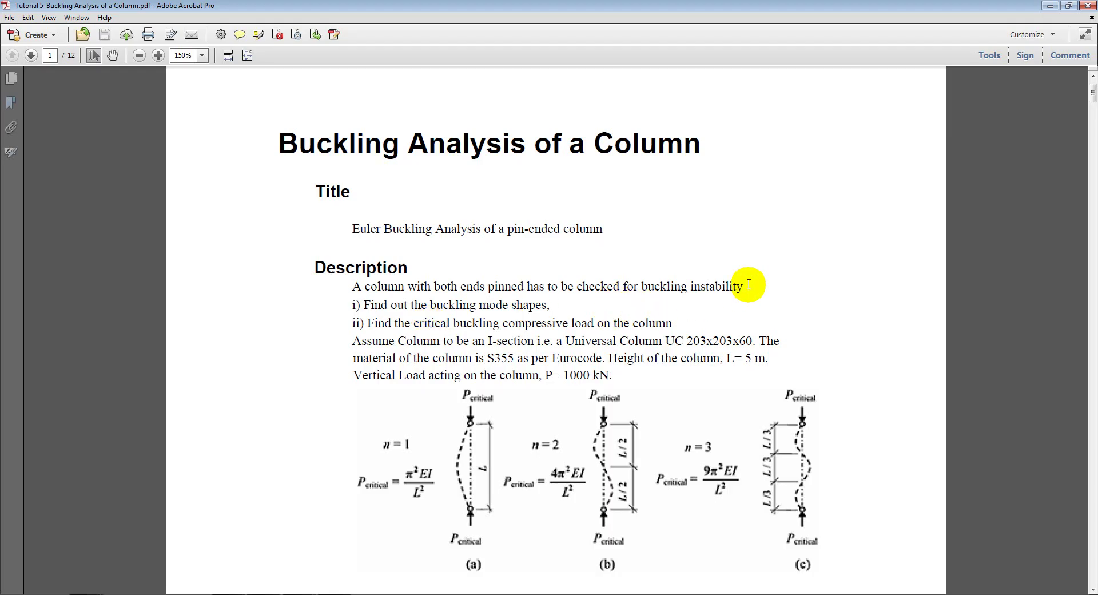
{"action": "left_click_drag", "start_coordinate": [1093, 98], "coordinate": [1093, 449]}
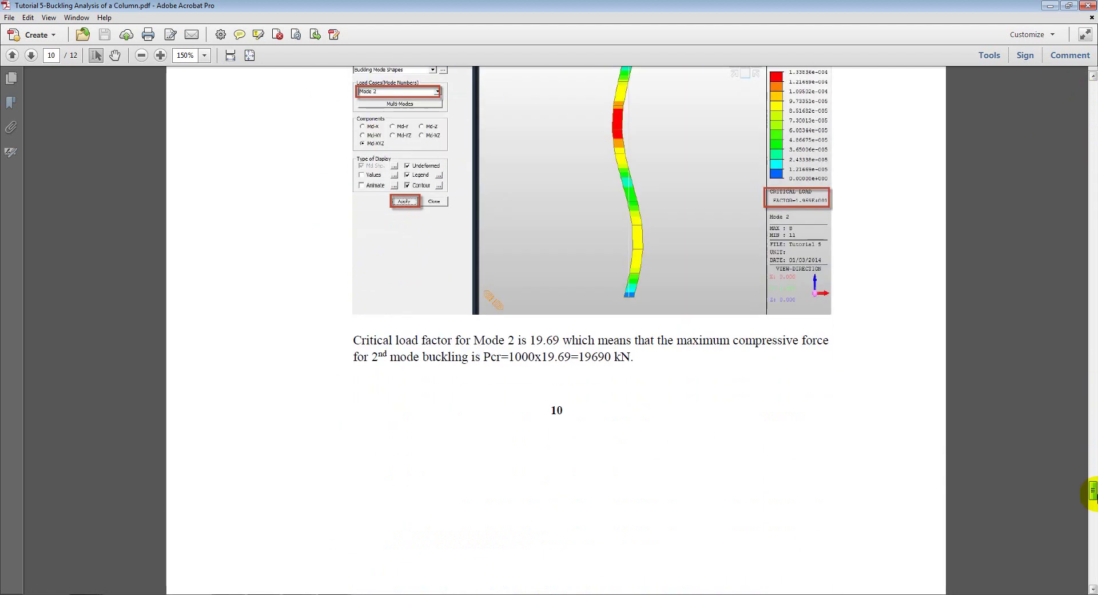
{"action": "left_click_drag", "start_coordinate": [1094, 449], "coordinate": [1081, 563]}
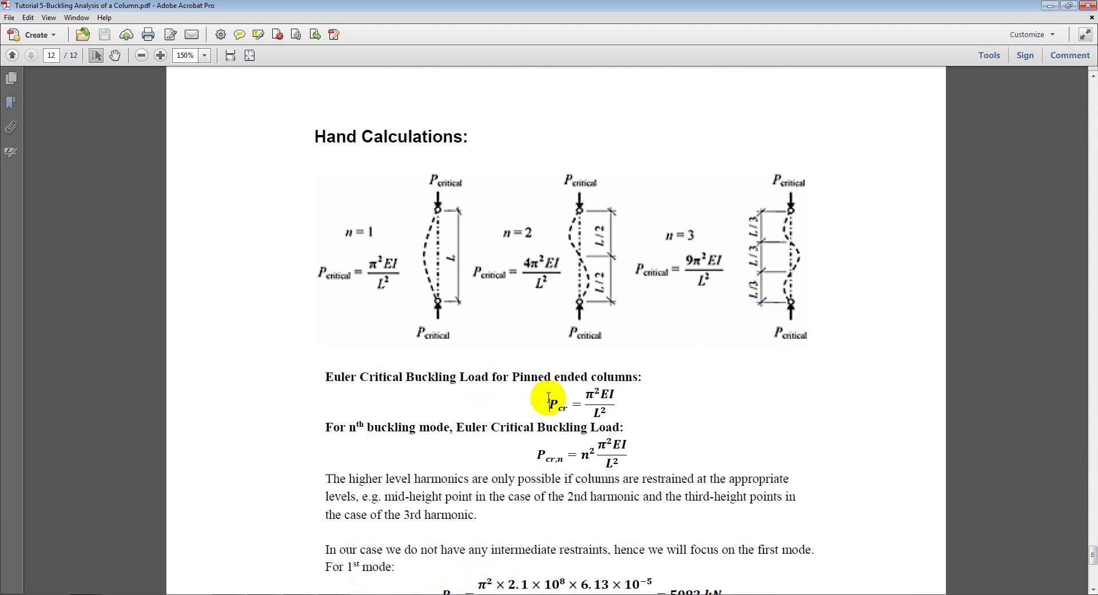
Highlight the Pcr and EI terms of the Euler formula, then scroll to the comparison table.
{"action": "left_click_drag", "start_coordinate": [548, 398], "coordinate": [583, 402]}
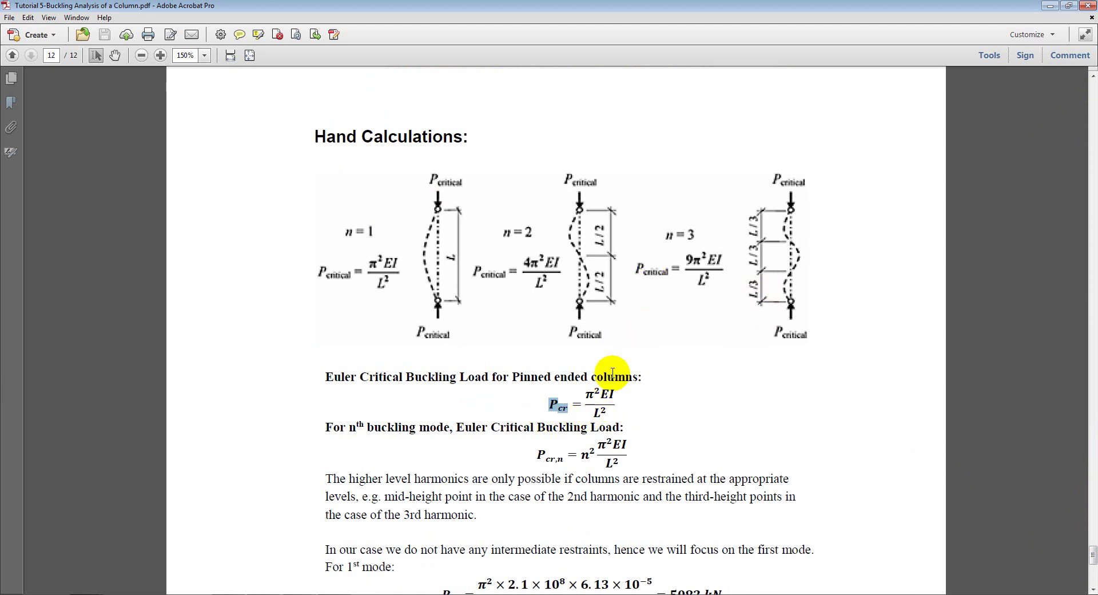
{"action": "left_click_drag", "start_coordinate": [601, 395], "coordinate": [608, 401]}
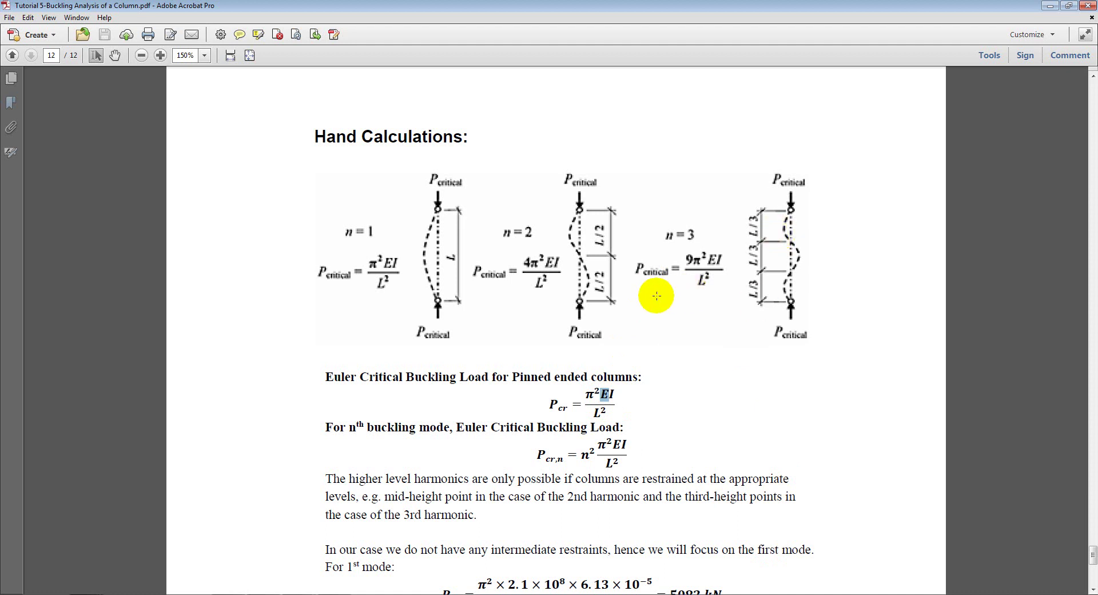
{"action": "left_click", "coordinate": [612, 392]}
{"action": "left_click_drag", "start_coordinate": [611, 392], "coordinate": [621, 384]}
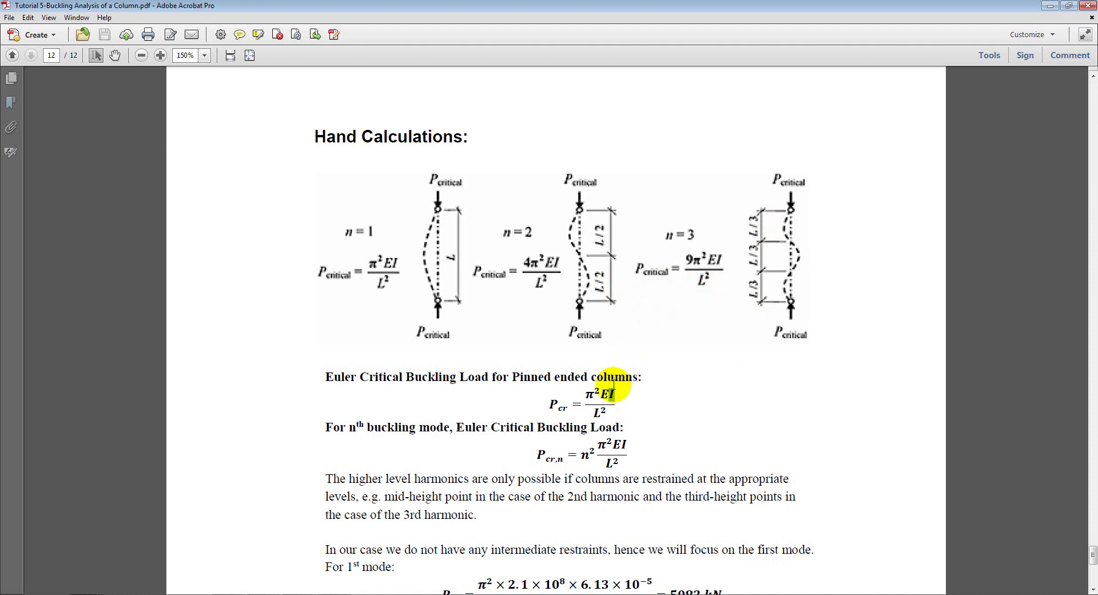
{"action": "left_click", "coordinate": [629, 428]}
{"action": "scroll", "coordinate": [630, 428], "scroll_direction": "down", "scroll_amount": 1}
{"action": "scroll", "coordinate": [630, 428], "scroll_direction": "down", "scroll_amount": 7}
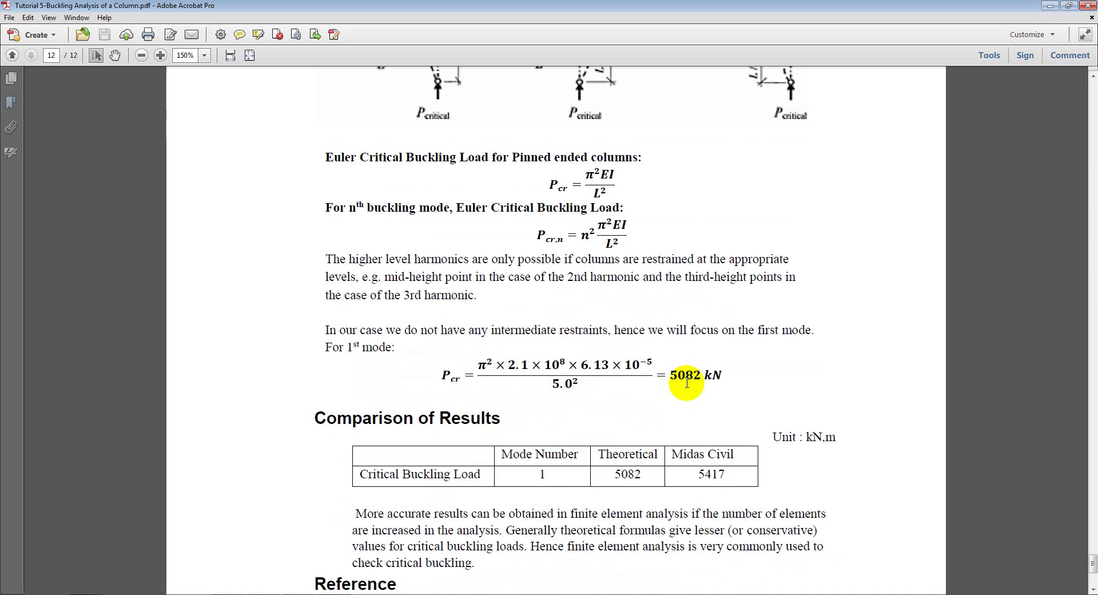
Highlight the 5082 kN hand result and scroll down to the Reference section.
{"action": "left_click_drag", "start_coordinate": [669, 374], "coordinate": [700, 373]}
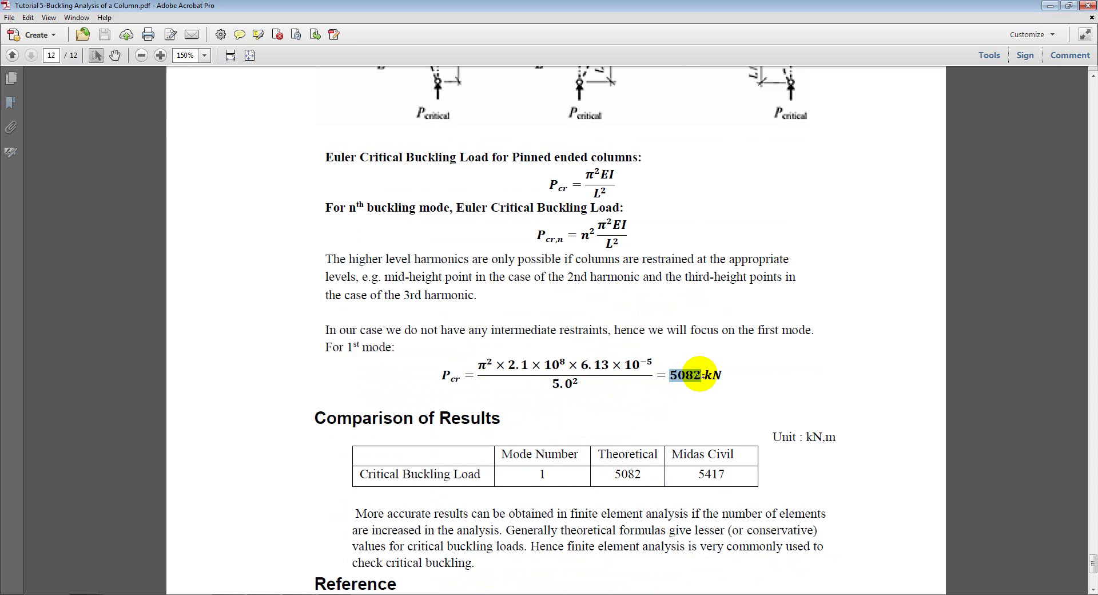
{"action": "scroll", "coordinate": [724, 443], "scroll_direction": "down", "scroll_amount": 2}
{"action": "scroll", "coordinate": [727, 451], "scroll_direction": "down", "scroll_amount": 3}
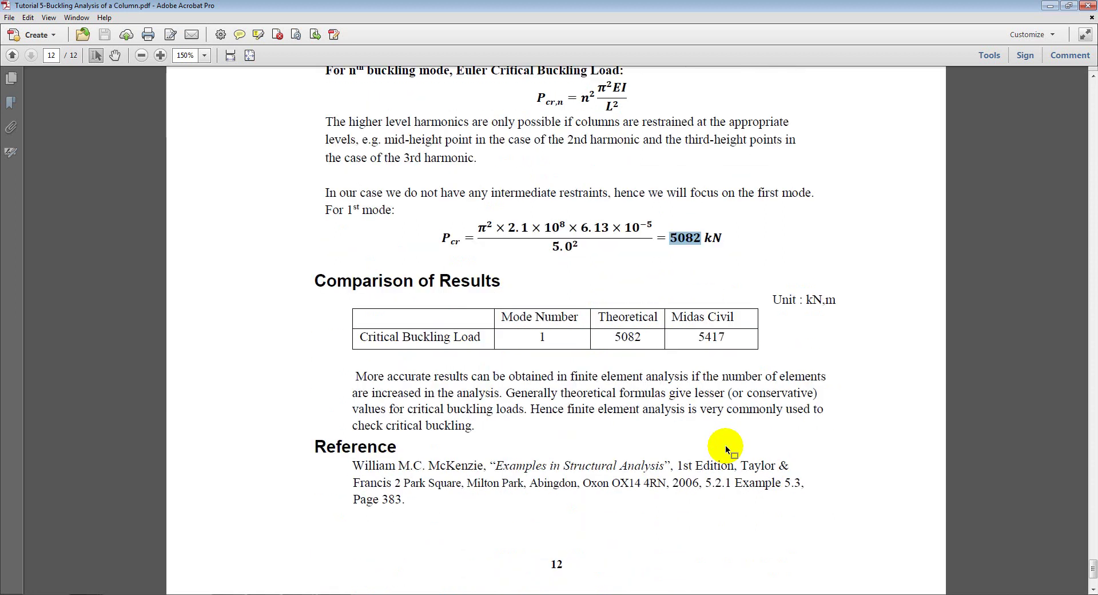